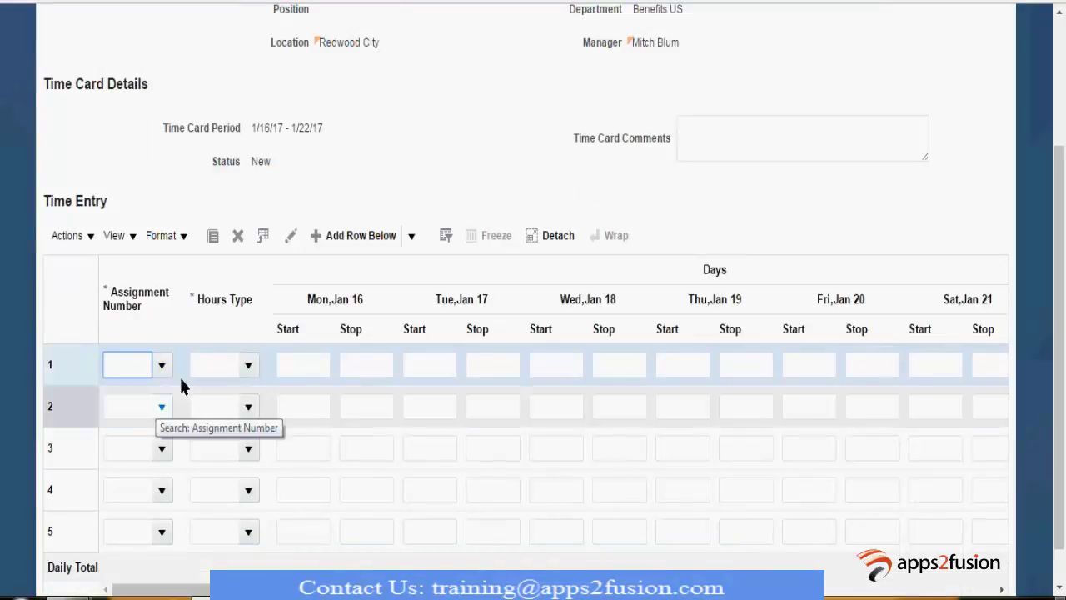
Choose Regular as row 1's hours type for assignment E689 and focus Monday's start cell
left_click(248, 367)
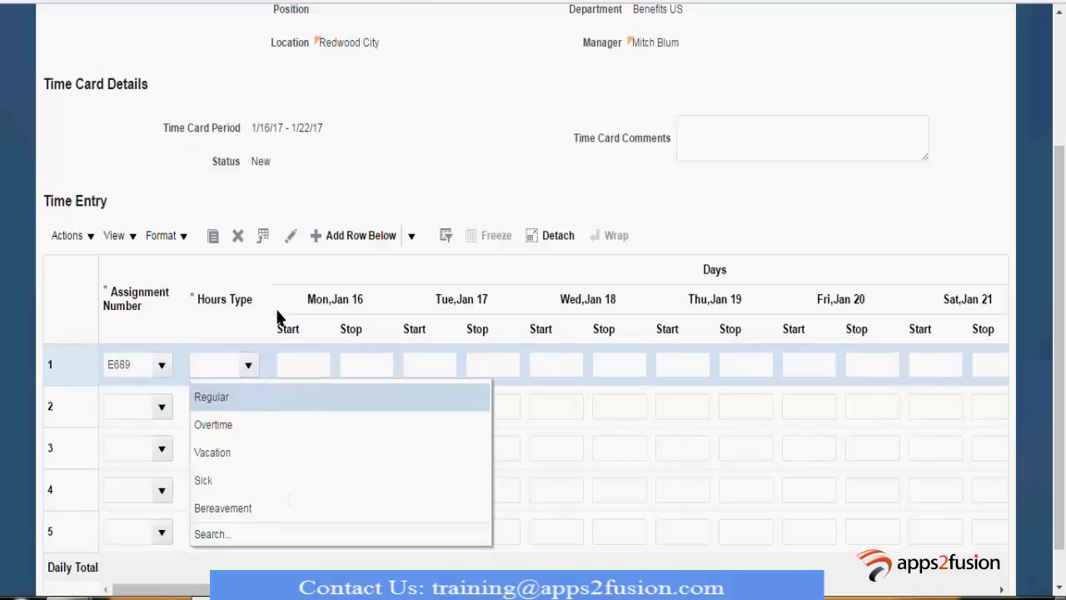
left_click(243, 398)
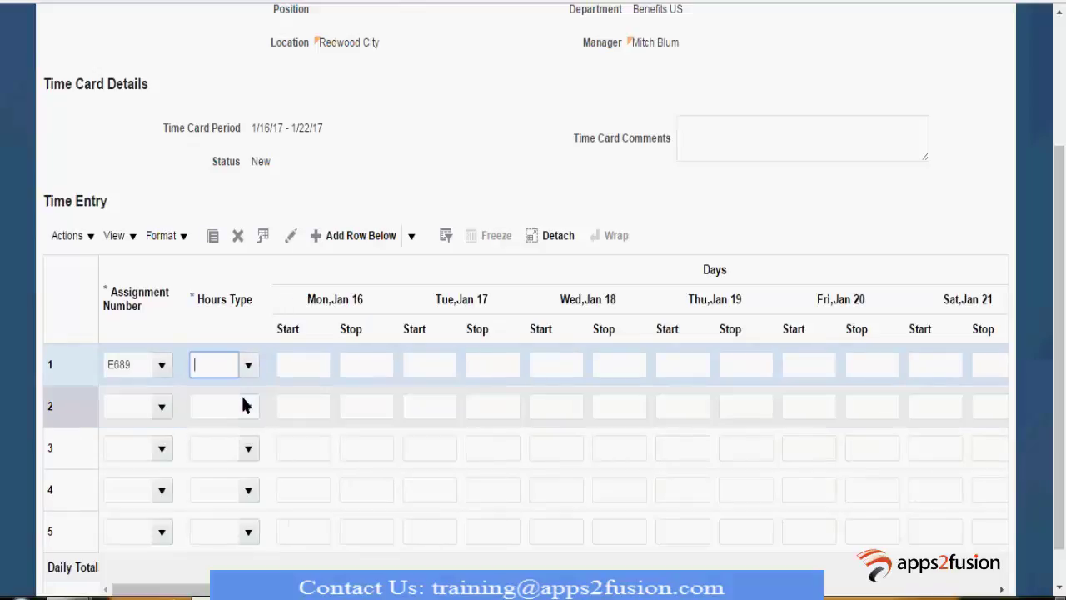
left_click(297, 368)
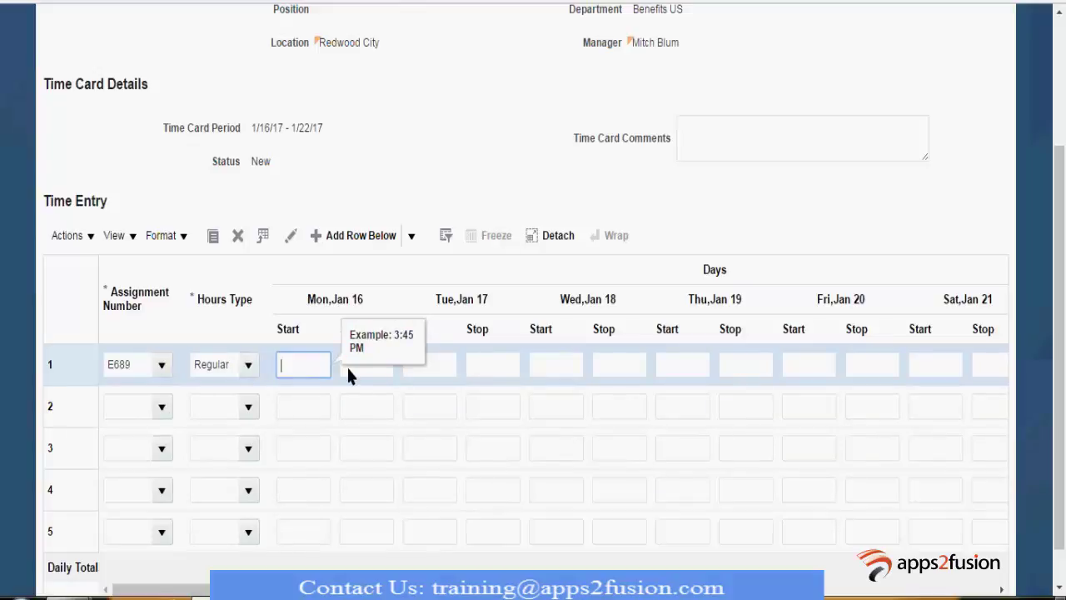
left_click(348, 375)
key("Tab")
left_click(304, 377)
key("Tab")
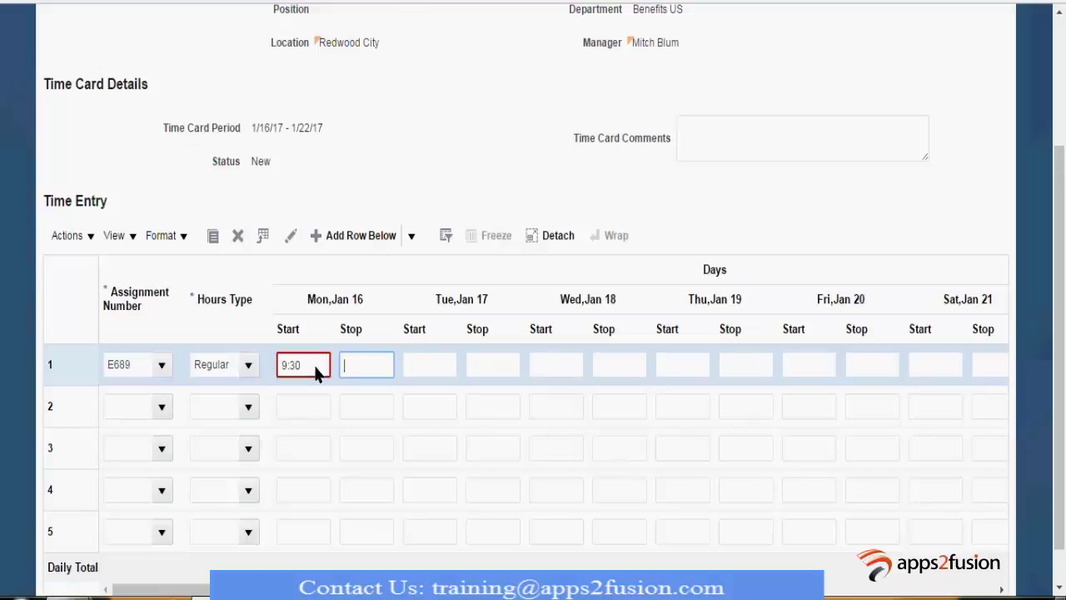
key("shift+Tab")
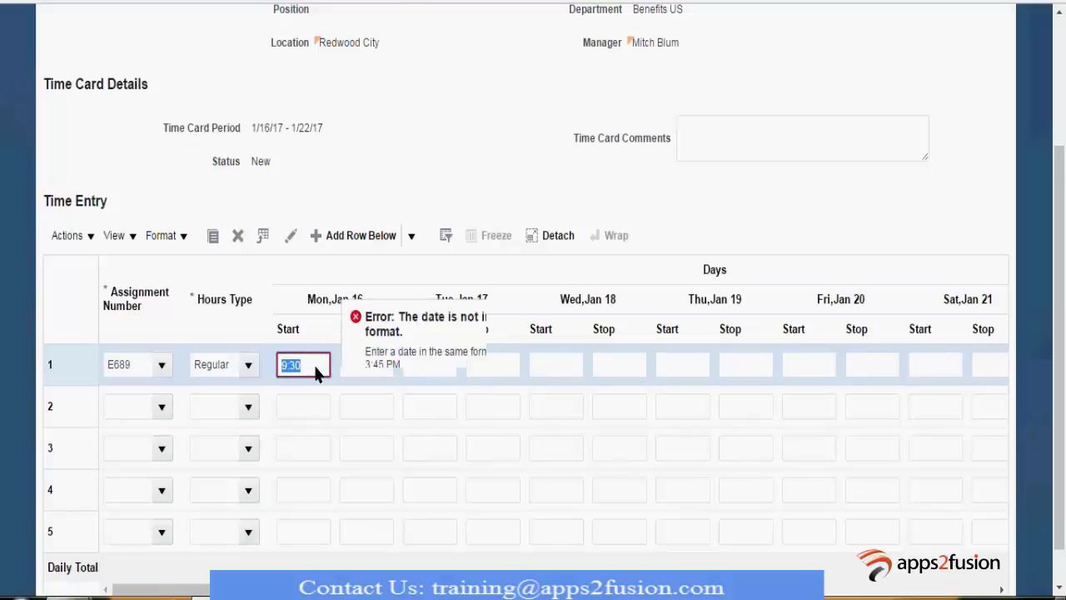
type("9:30 AM")
key("Tab")
type("1")
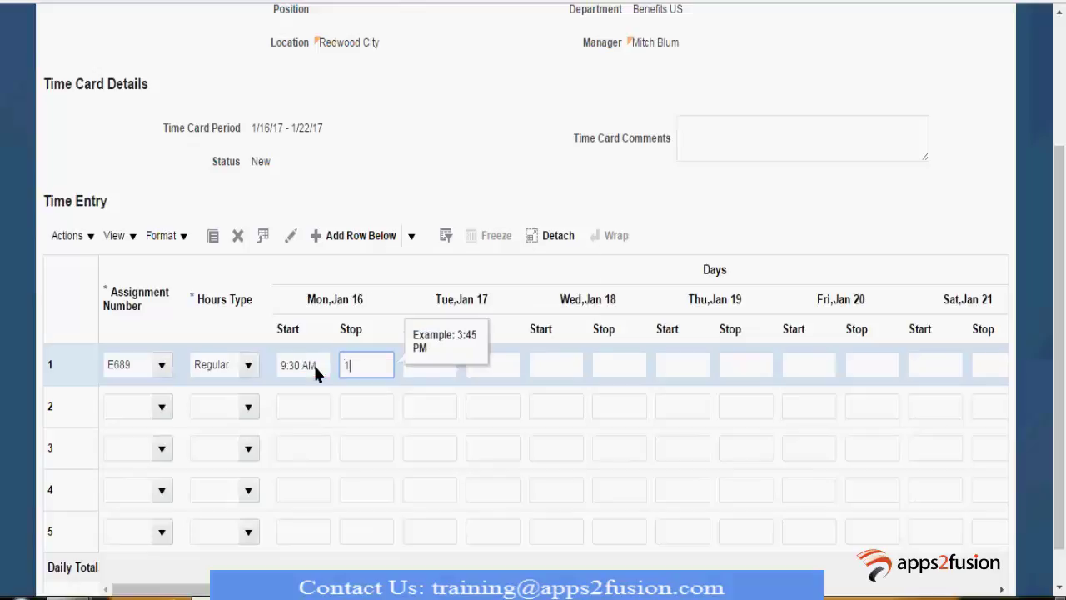
type("0:30 AM")
key("Tab")
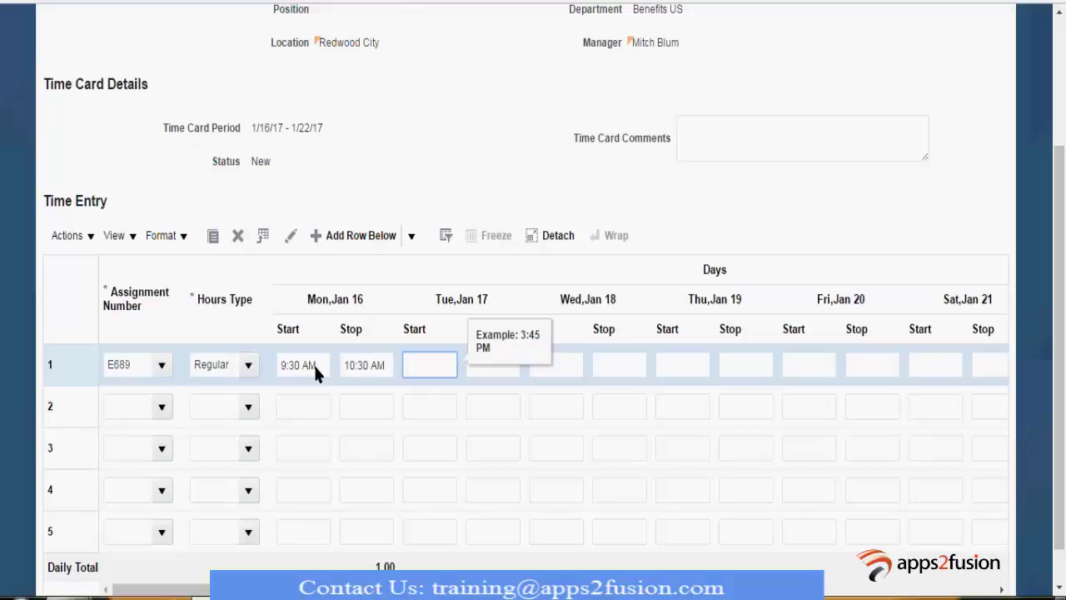
left_click(297, 366)
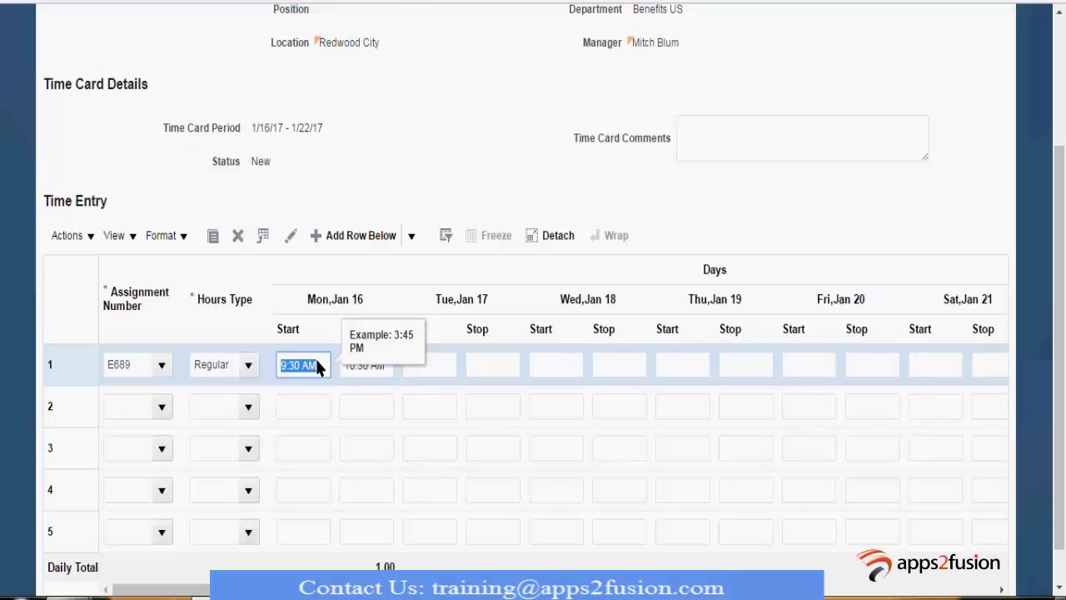
key("BackSpace")
key("Tab")
key("BackSpace")
key("Tab")
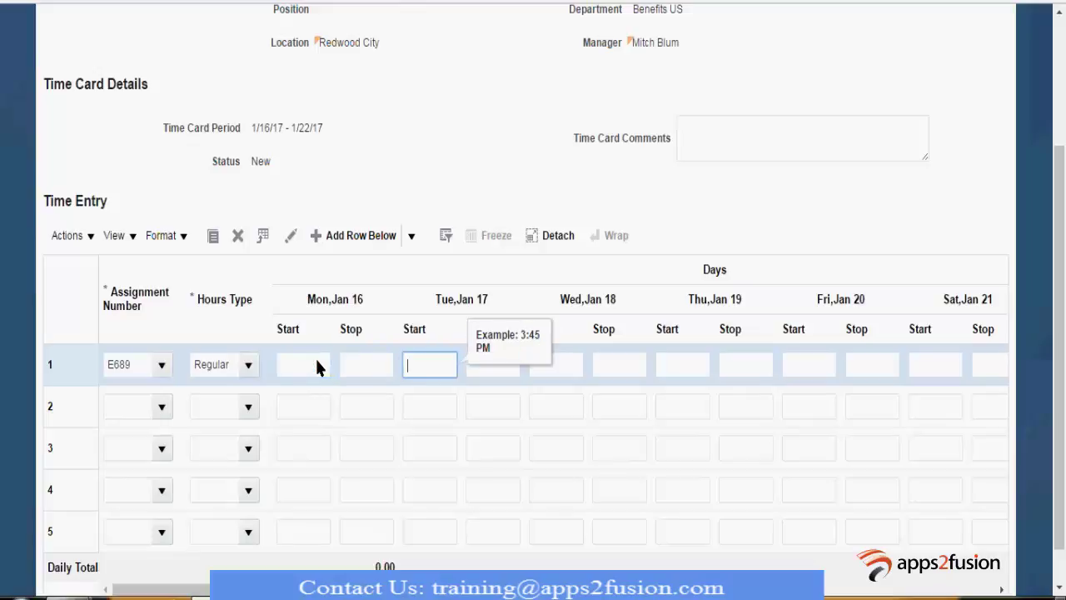
type("4")
key("Tab")
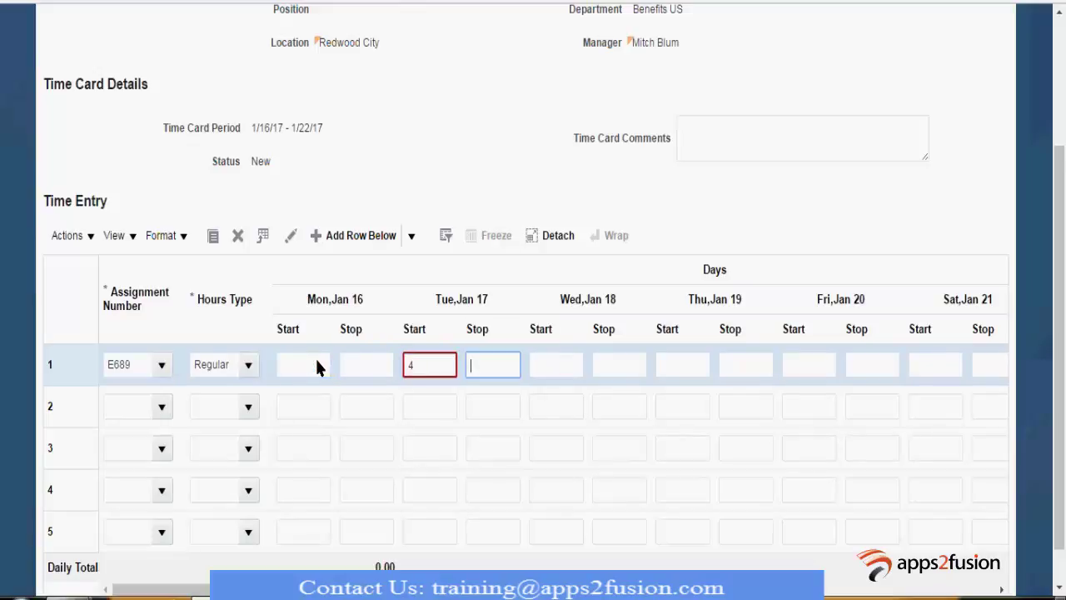
key("Tab")
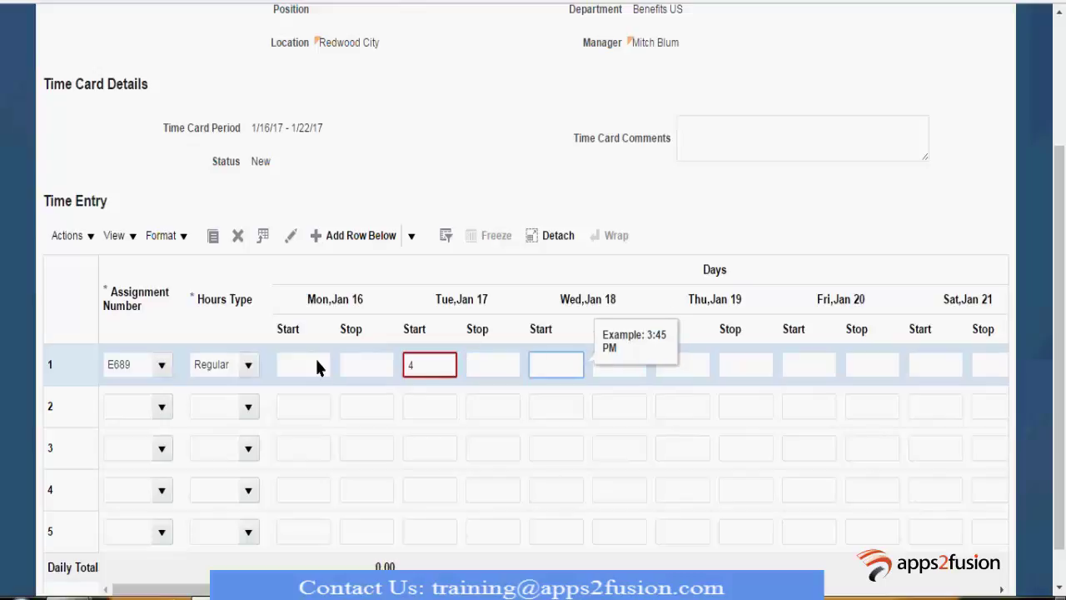
left_click(433, 366)
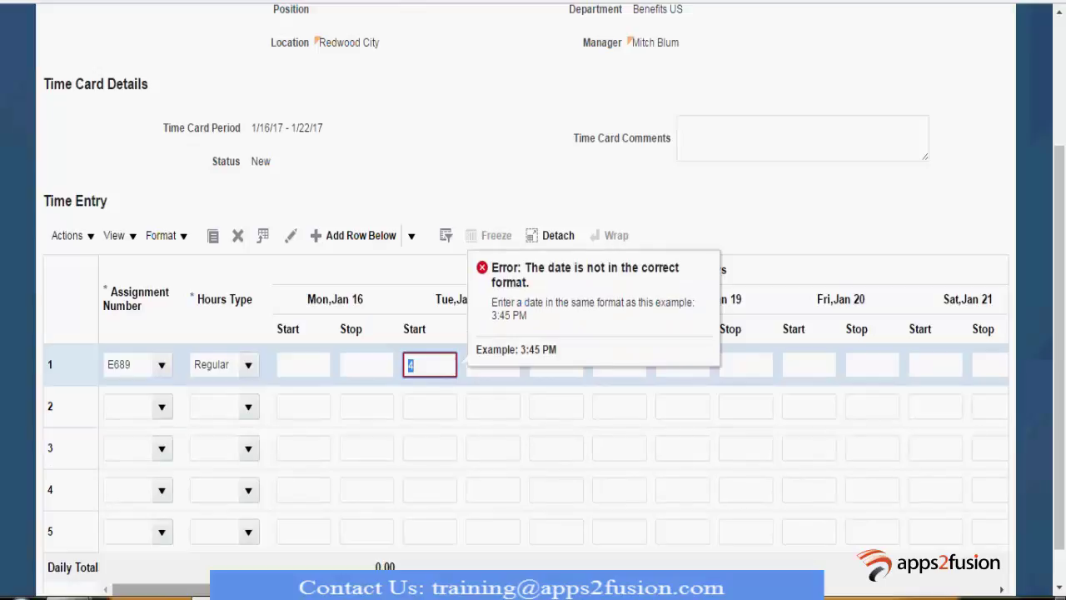
mouse_move(159, 588)
left_mouse_down()
mouse_move(355, 589)
mouse_move(159, 589)
left_mouse_up()
left_click(417, 366)
key("BackSpace")
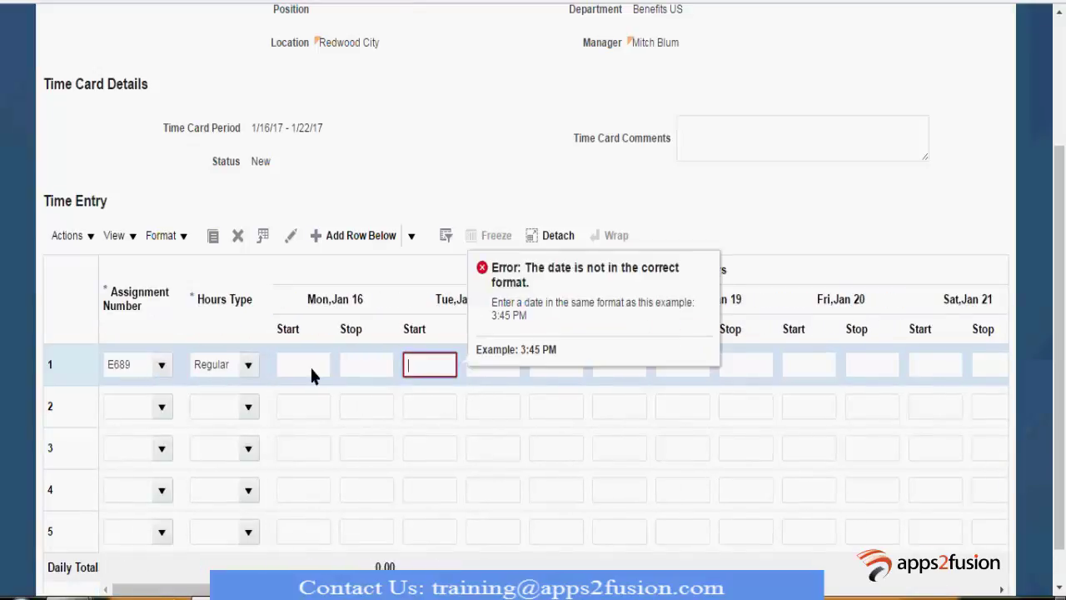
left_click(310, 368)
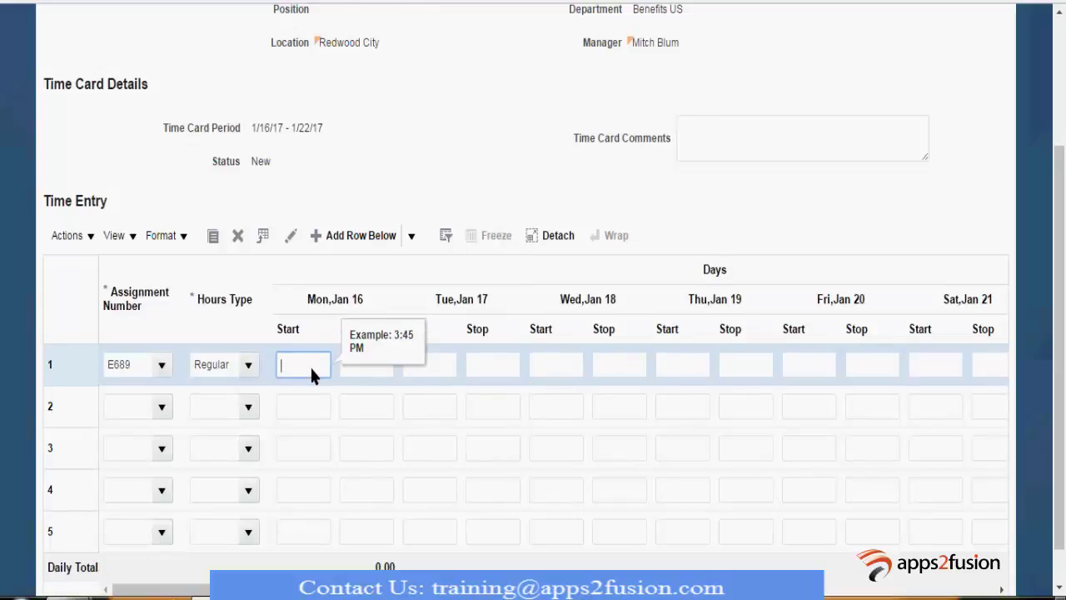
Enter 9:30 AM as Monday's start time
type("9:30")
key("Tab")
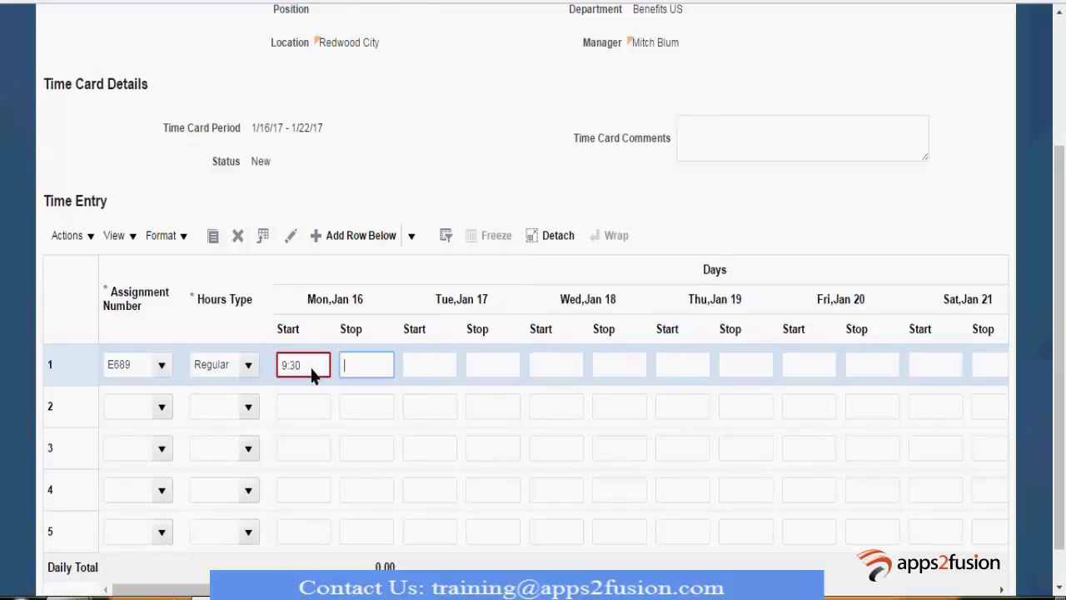
left_click(311, 372)
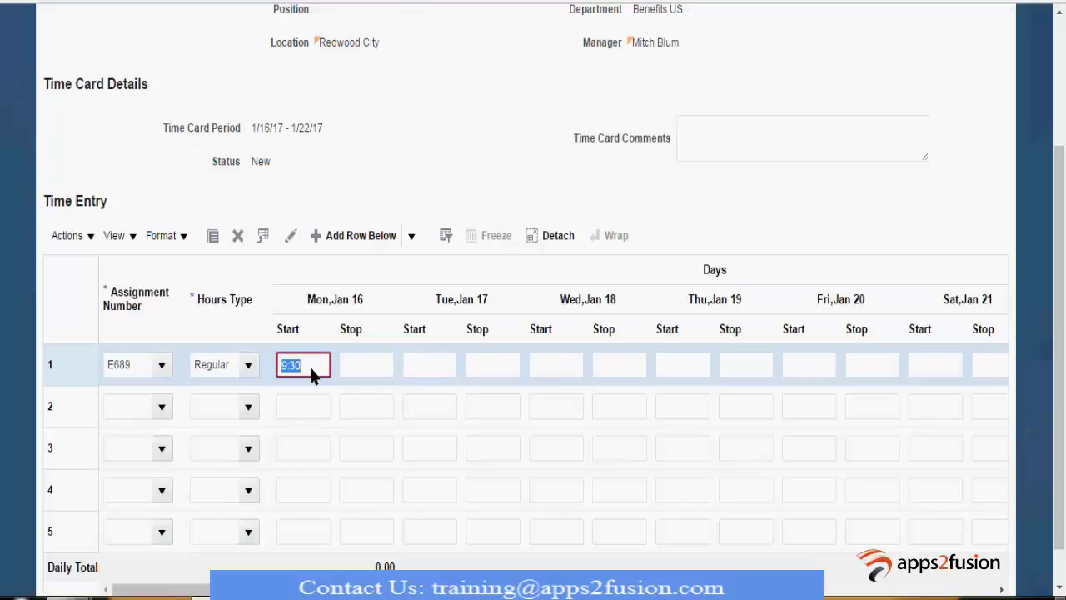
type("am")
key("Tab")
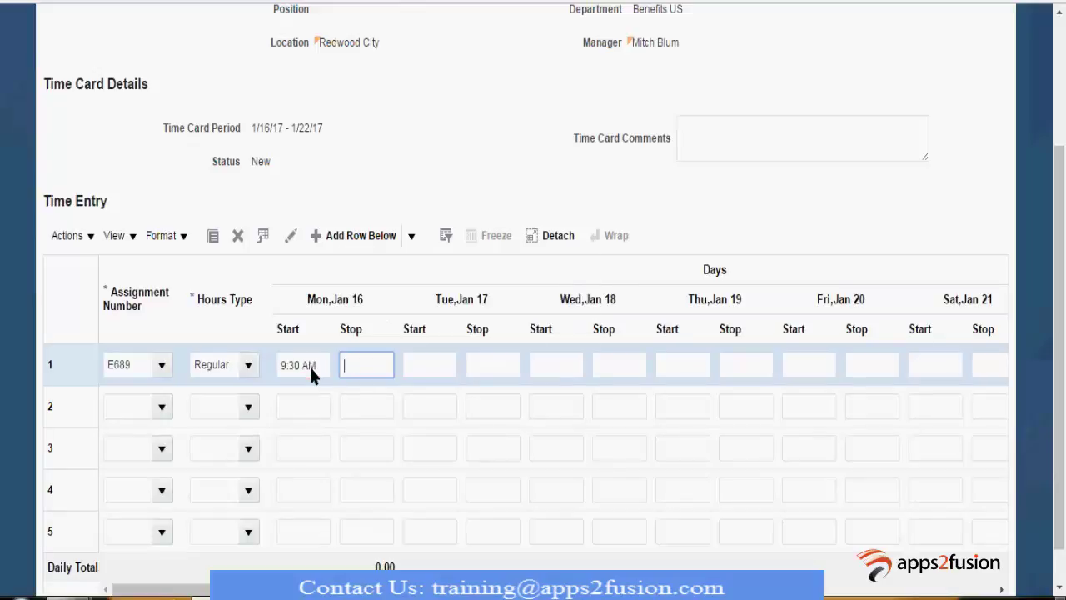
Enter 10:30 AM as Monday's stop time, fixing the format until it is accepted
type("10:30 am")
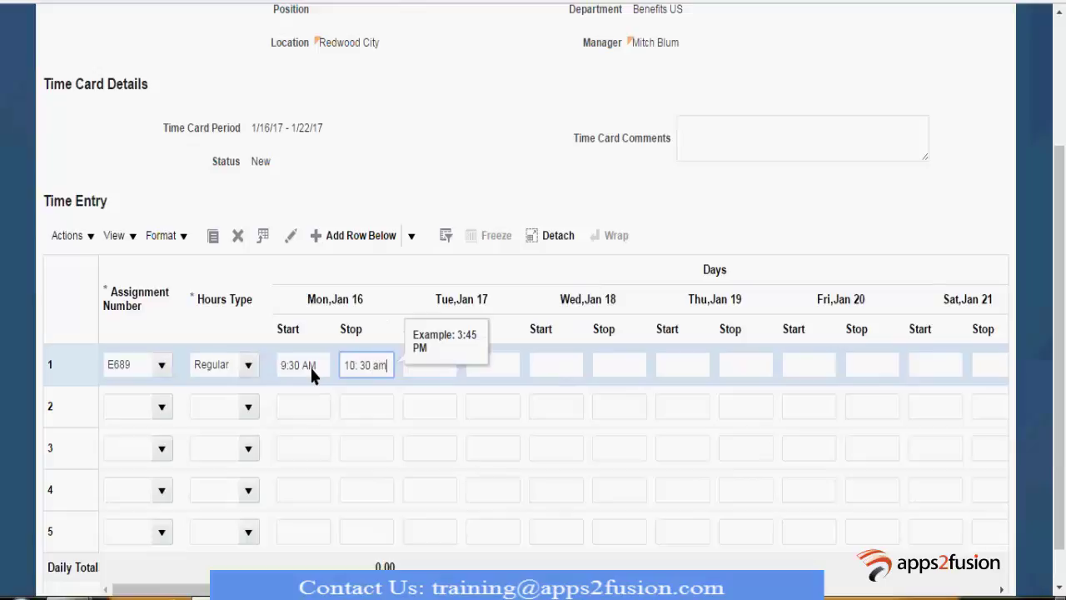
key("Tab")
left_click_drag(293, 372, 290, 376)
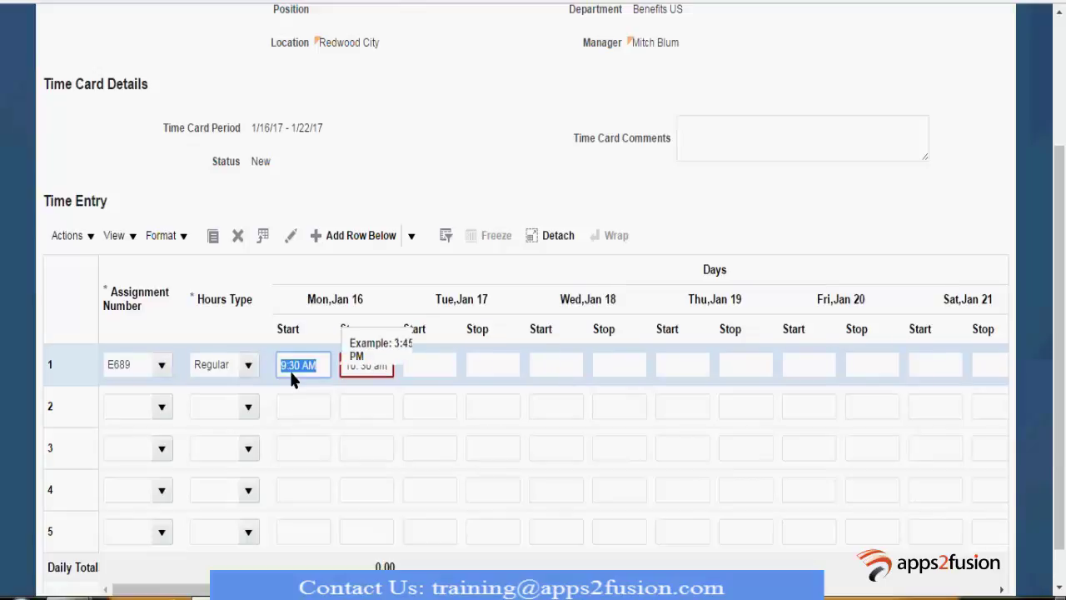
key("Tab")
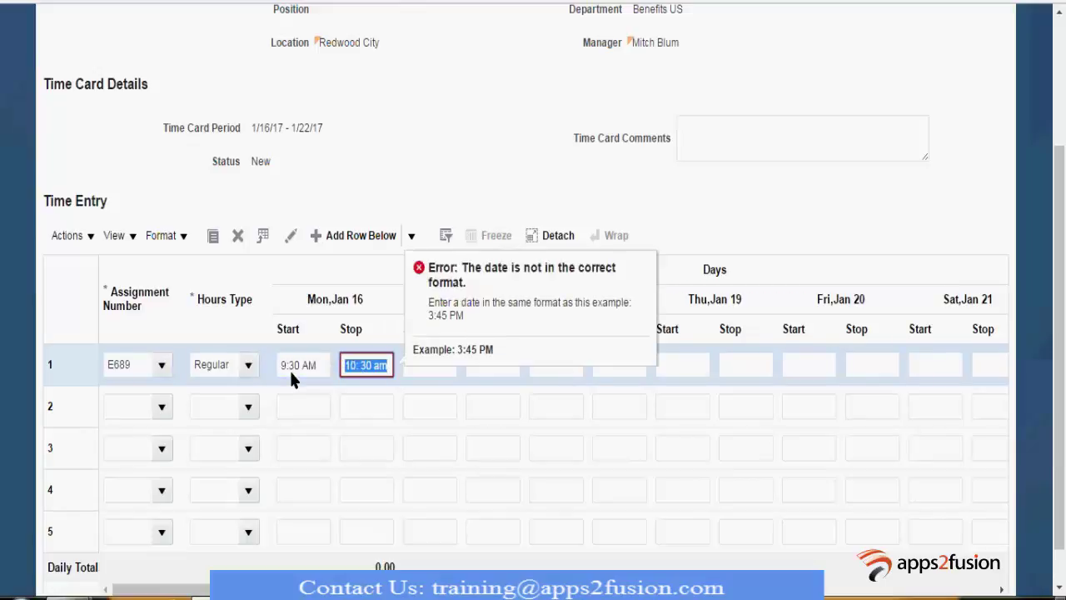
left_click(388, 371)
key("BackSpace")
key("BackSpace")
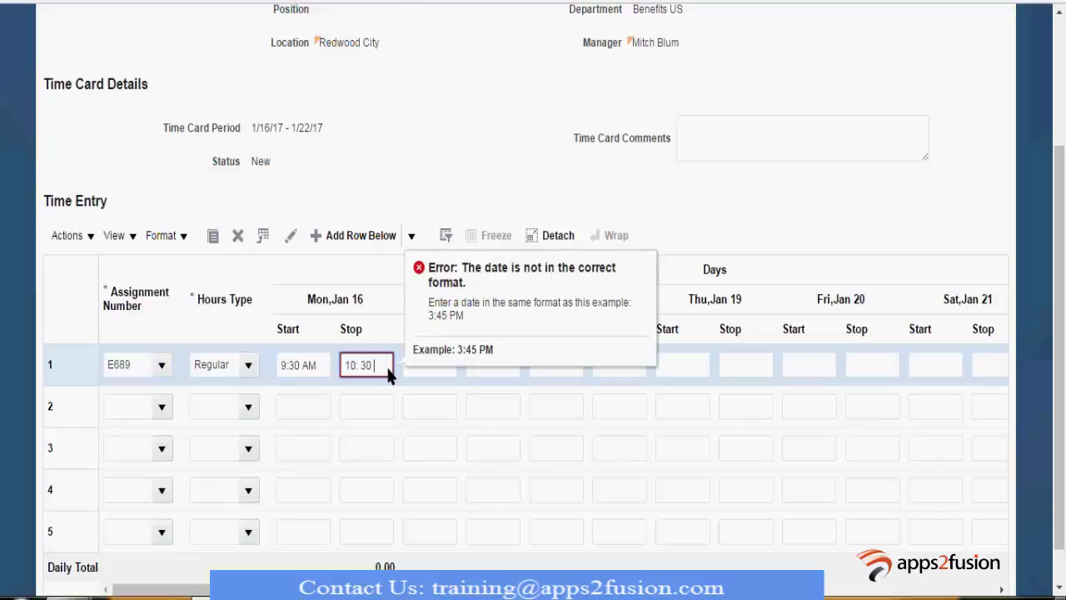
type("am")
key("Tab")
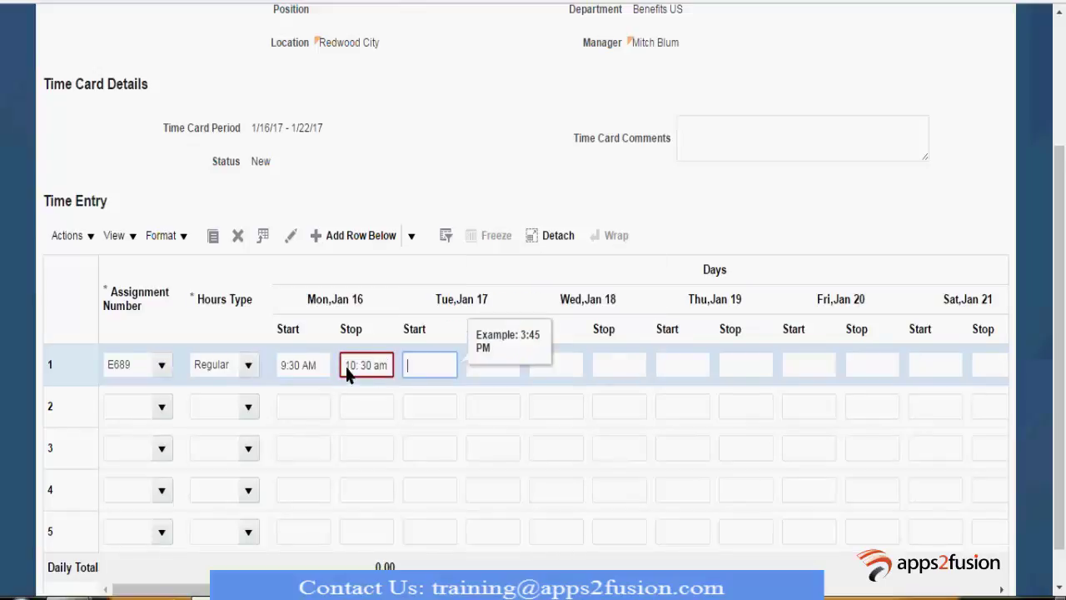
left_click(347, 366)
key("Right")
key("Right")
key("Right")
key("BackSpace")
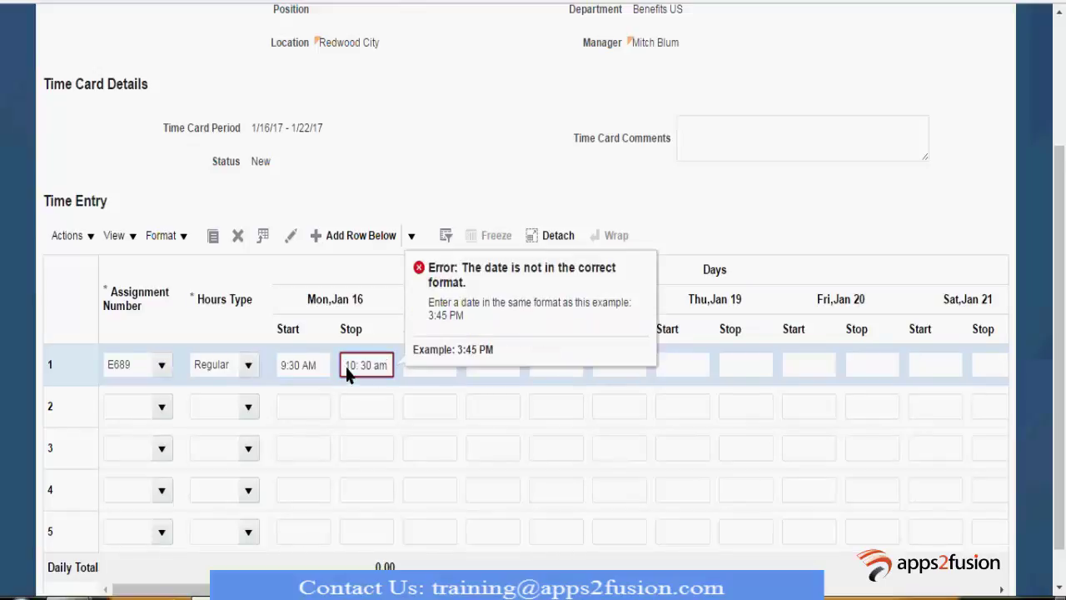
key("Tab")
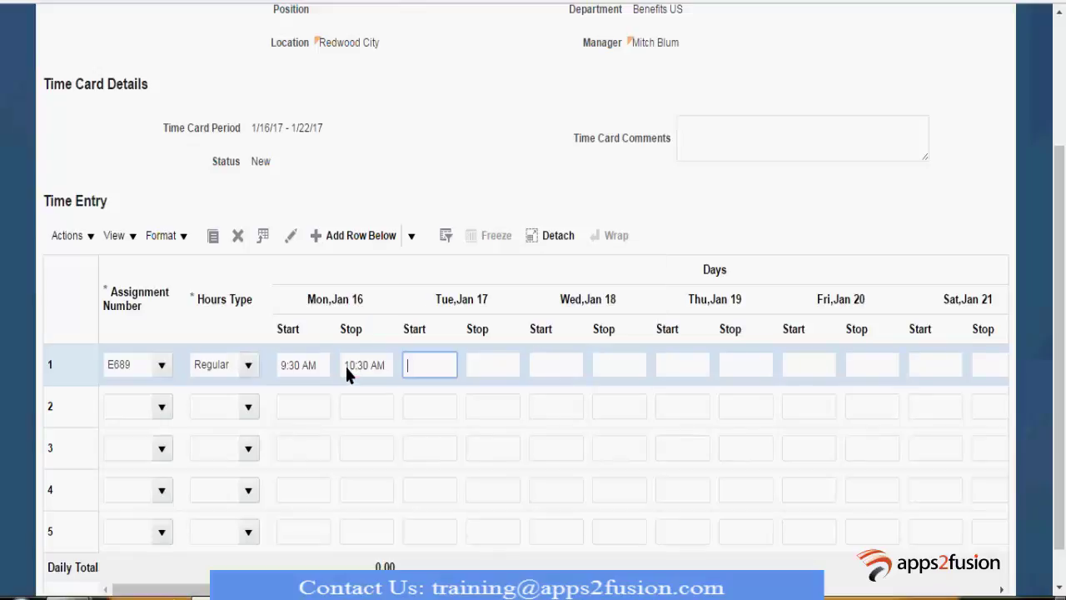
Set Tuesday to 9:30 AM start and 10:30 AM stop, copying Monday's stop time
type("9:30 am")
key("Tab")
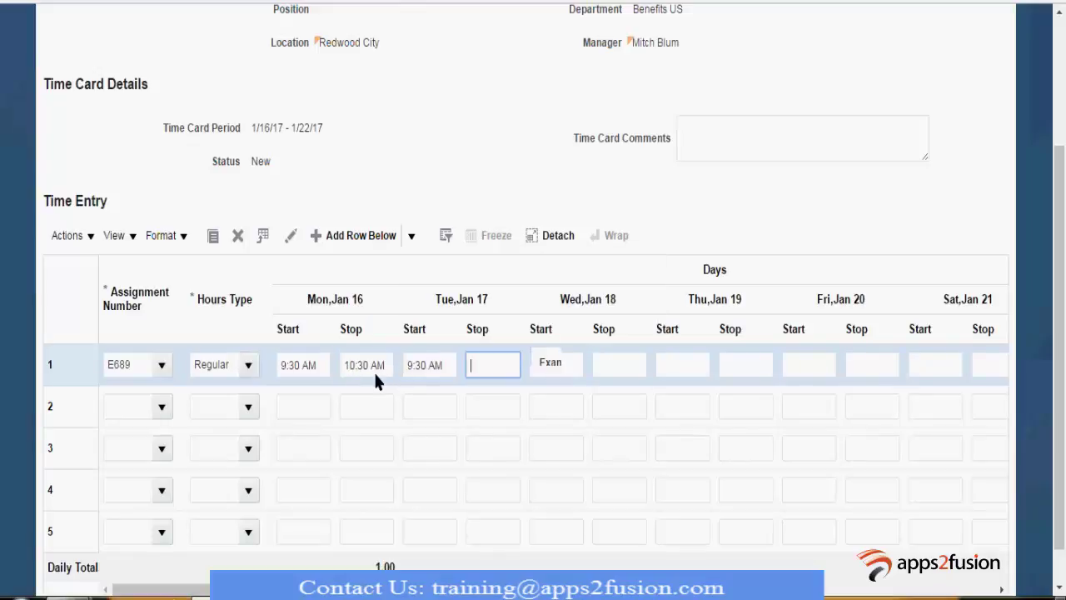
double_click(372, 367)
triple_click(372, 367)
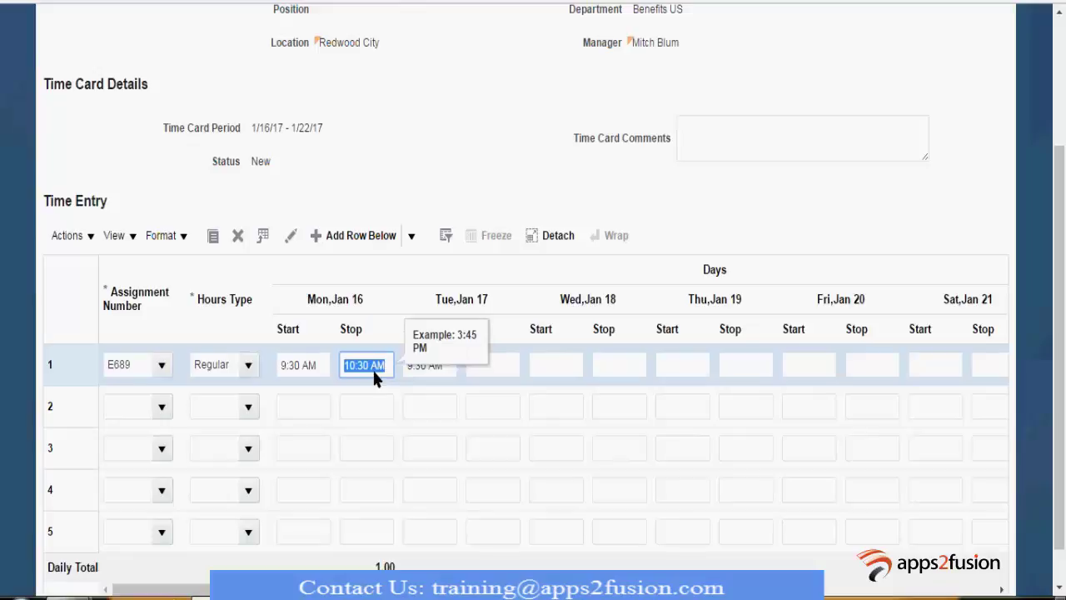
key("ctrl+c")
key("Tab")
key("Tab")
key("ctrl+v")
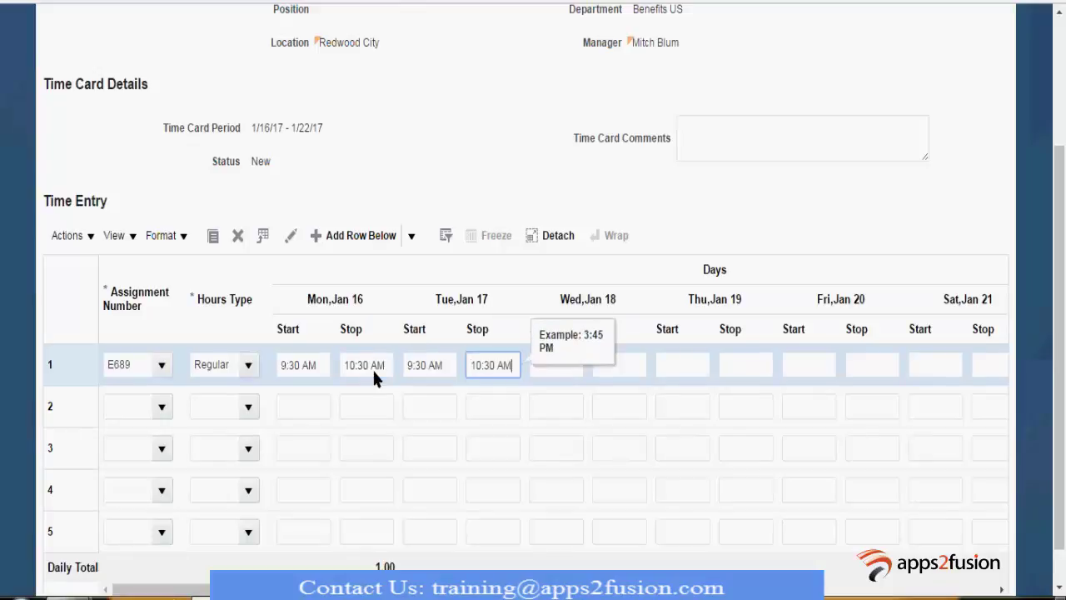
key("Tab")
Set Wednesday to start 9:30 AM and stop 11:30 AM
left_click_drag(406, 365, 416, 364)
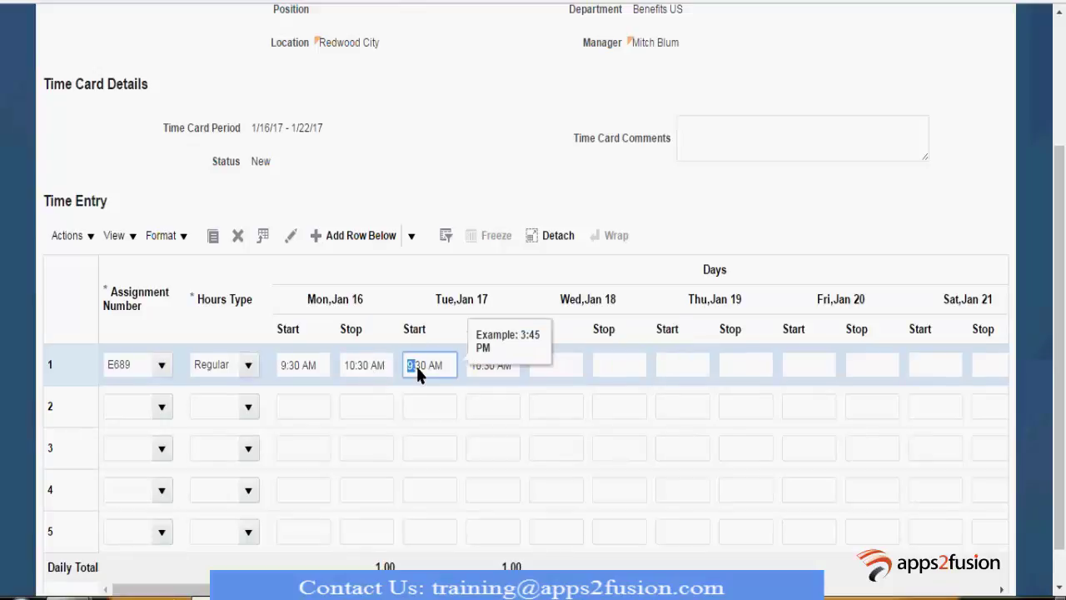
triple_click(416, 364)
key("Tab")
key("Tab")
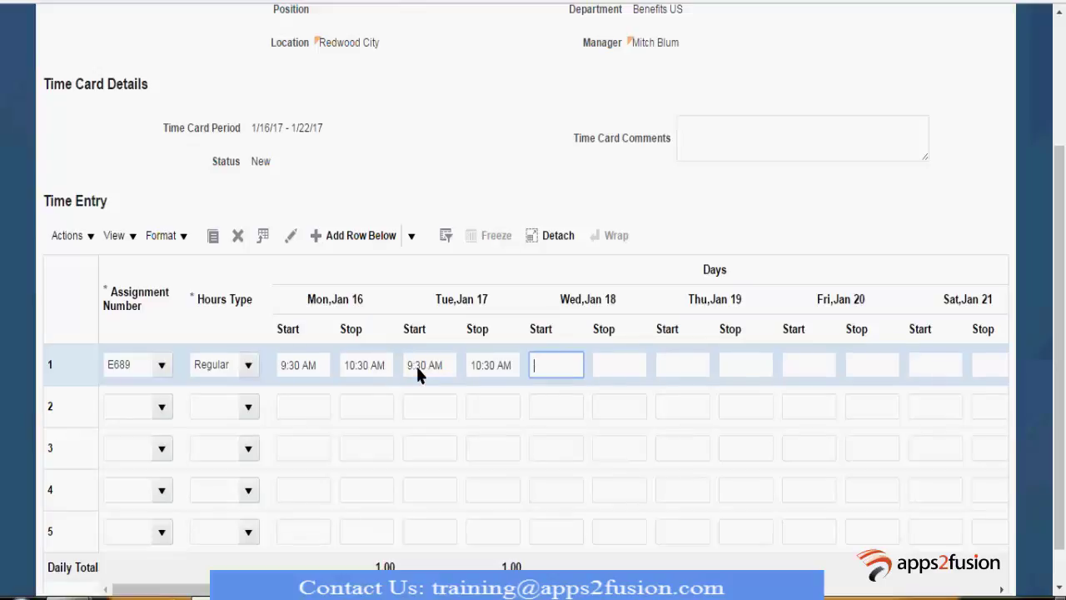
key("ctrl+v")
key("Tab")
type("11")
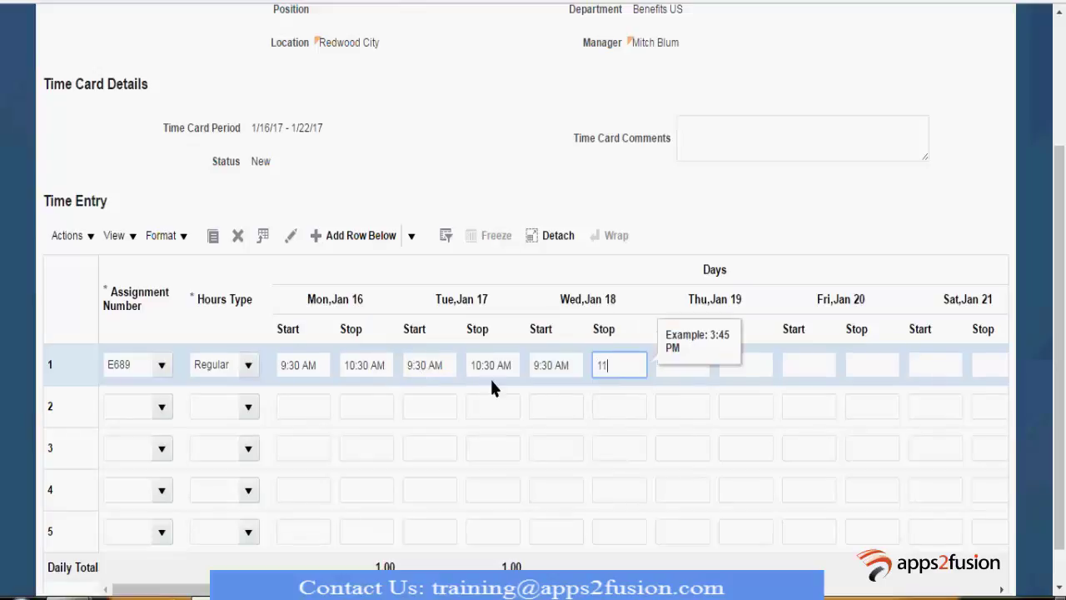
type(":30 am")
key("Tab")
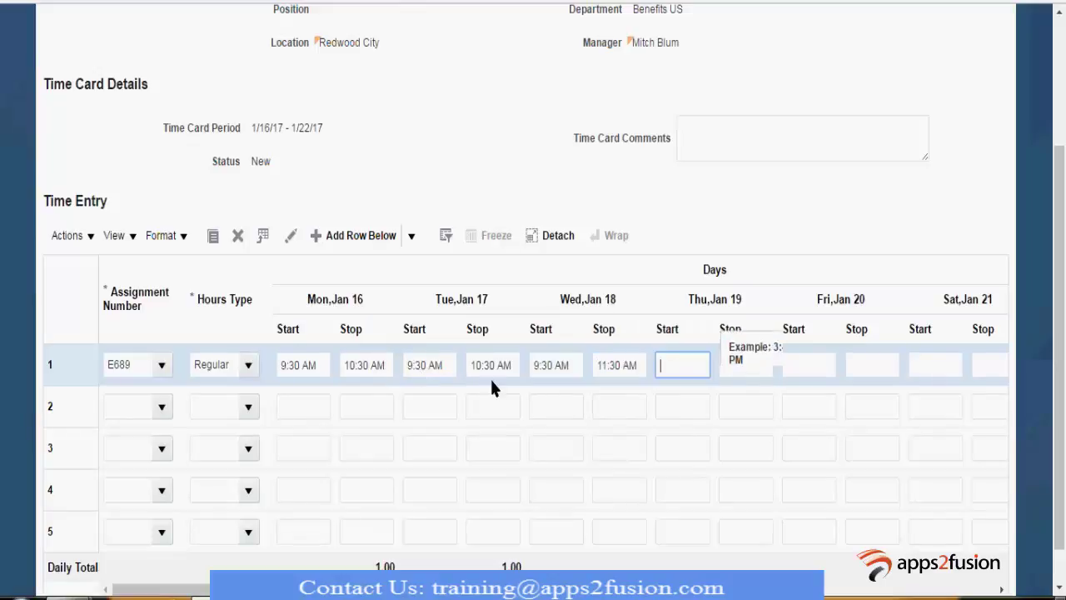
Enter 9:30 AM to 5:00 PM for both Thursday and Friday
type("9:30 am")
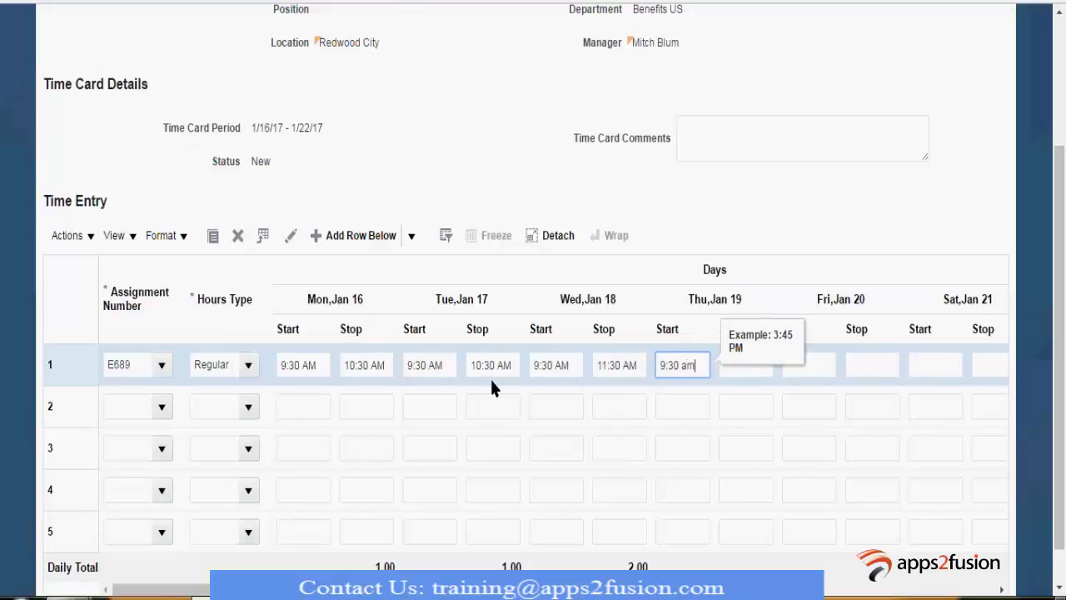
key("Tab")
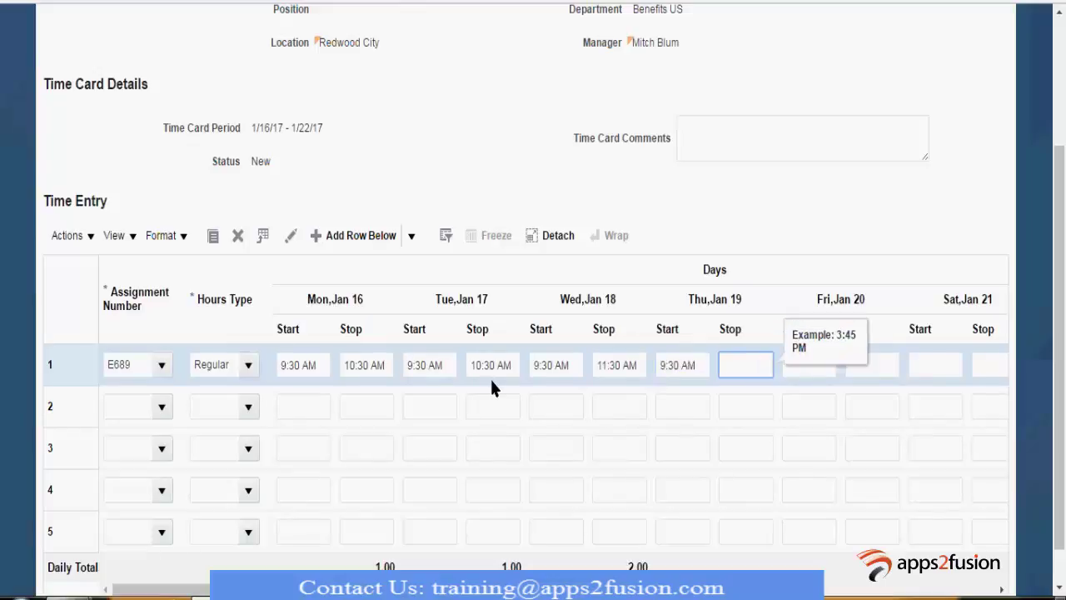
type("5:00 pm")
key("Tab")
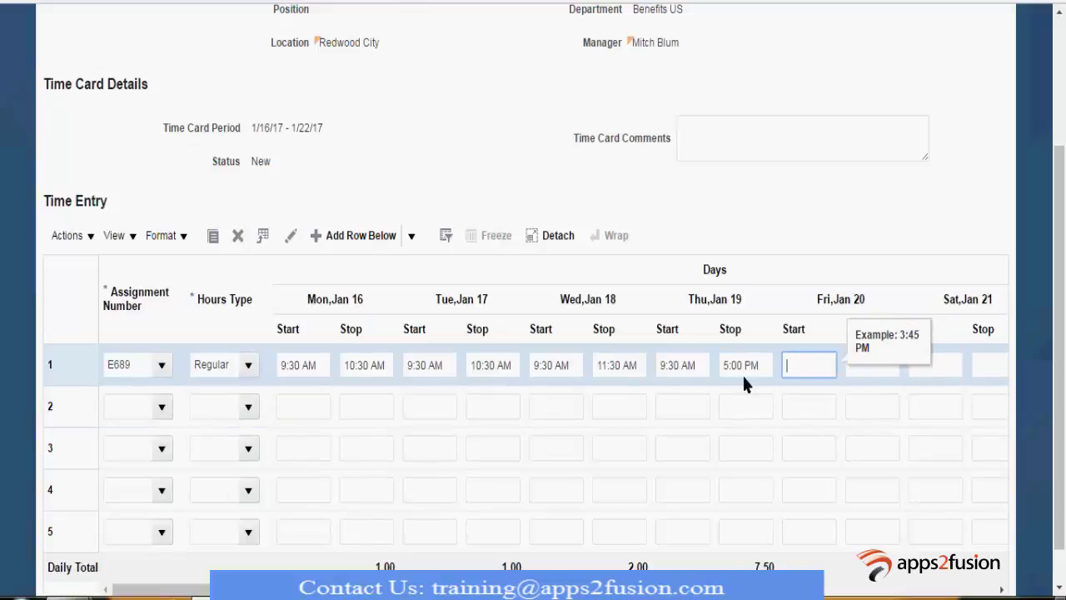
type("9:30 am")
key("Tab")
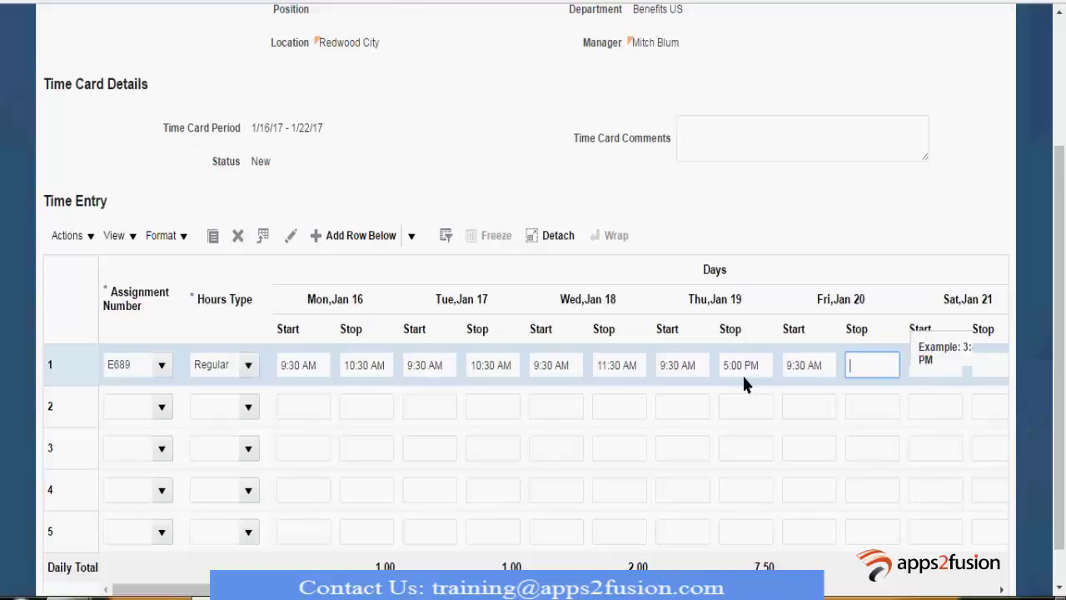
type("5:00 pm")
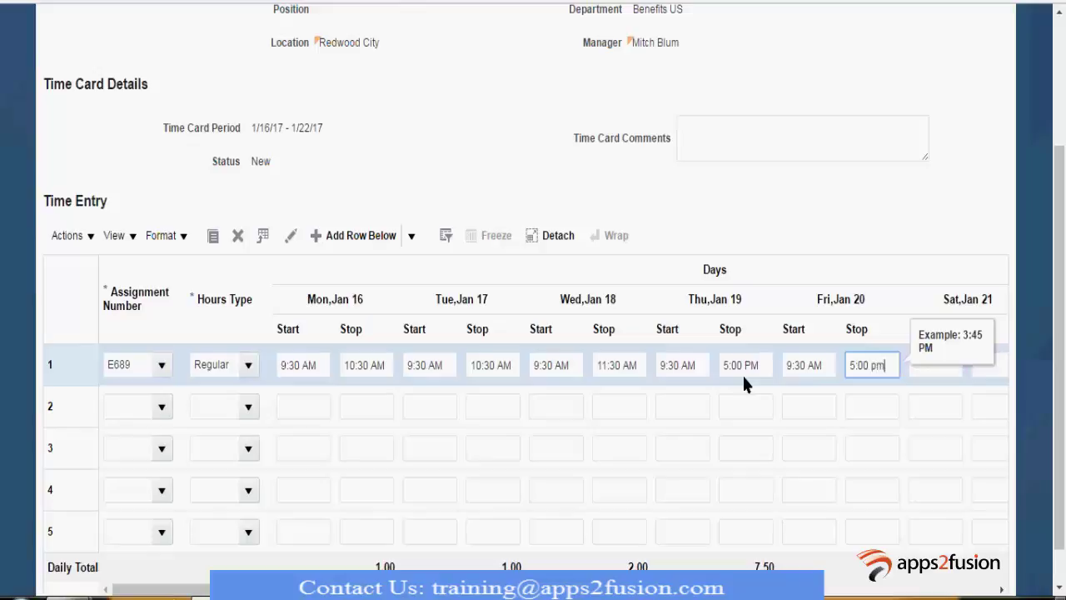
key("Tab")
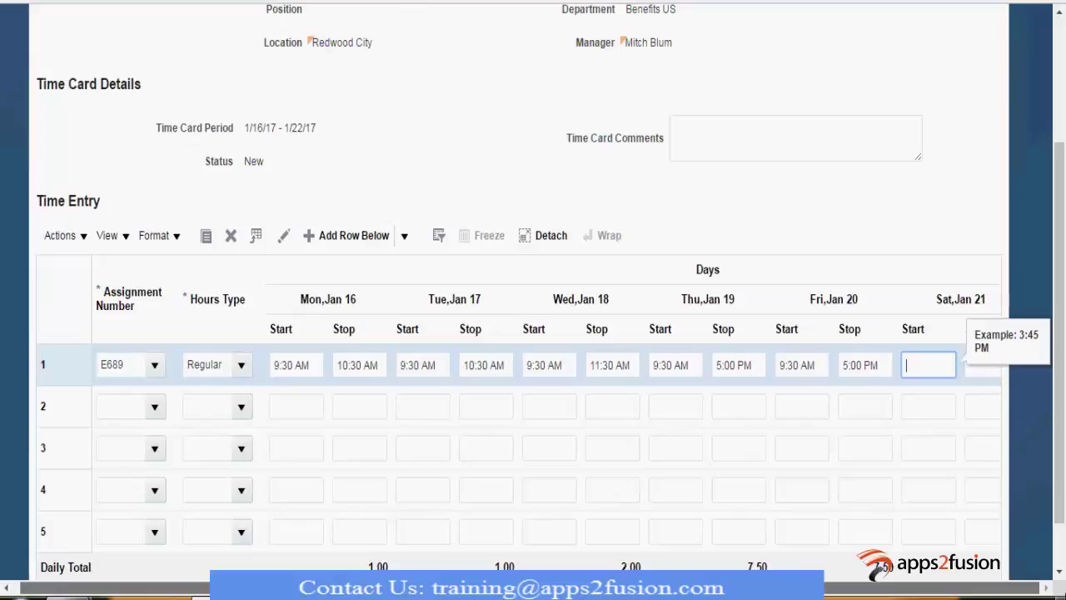
left_click(1032, 590)
left_click(852, 590)
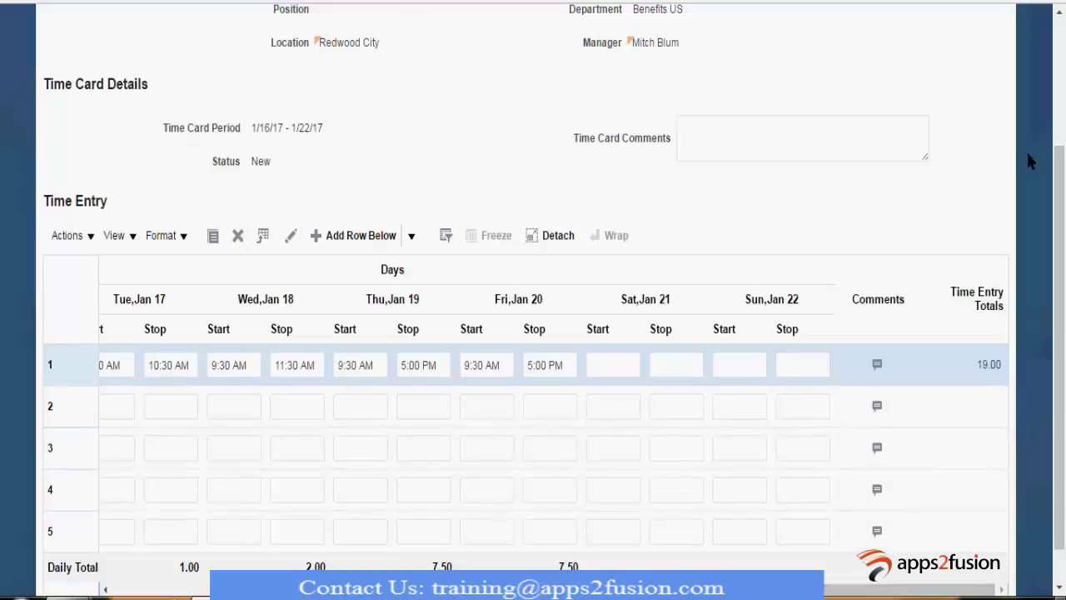
scroll(1064, 164, "up", 1)
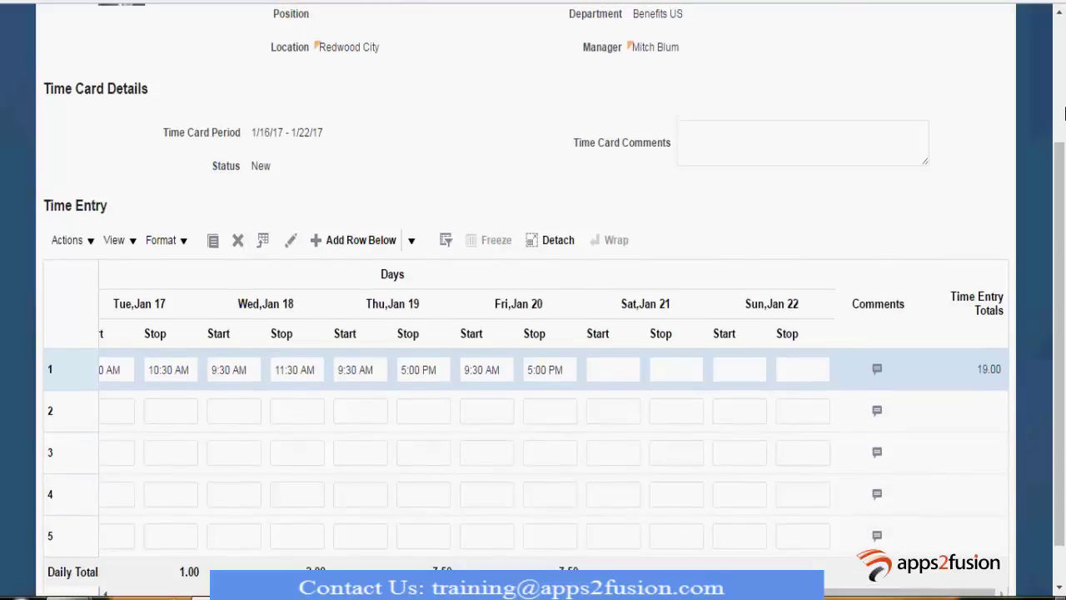
scroll(1063, 112, "up", 1)
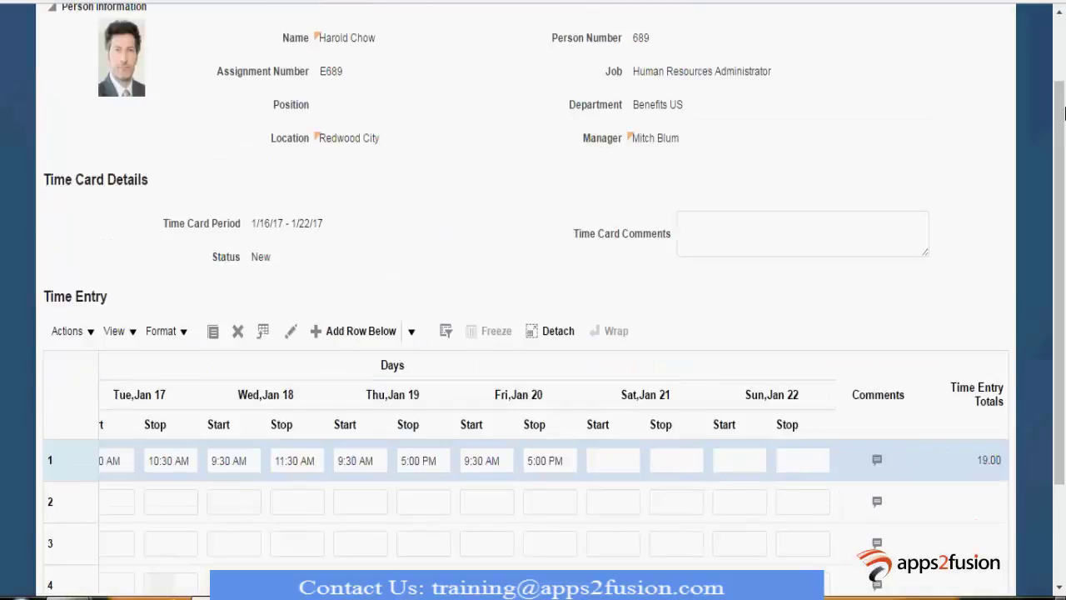
scroll(1063, 112, "up", 1)
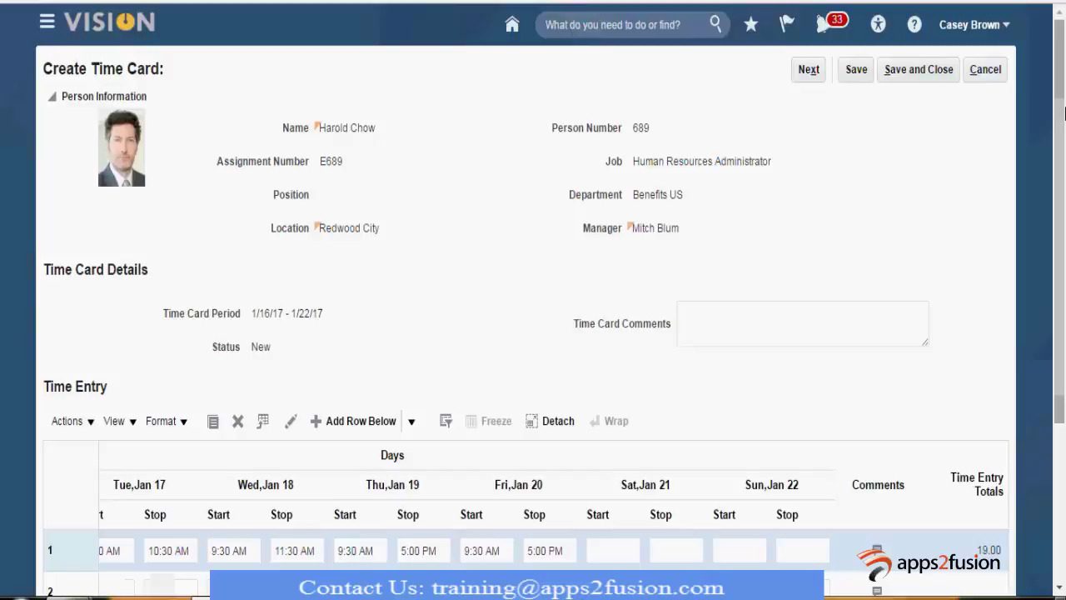
left_click(808, 70)
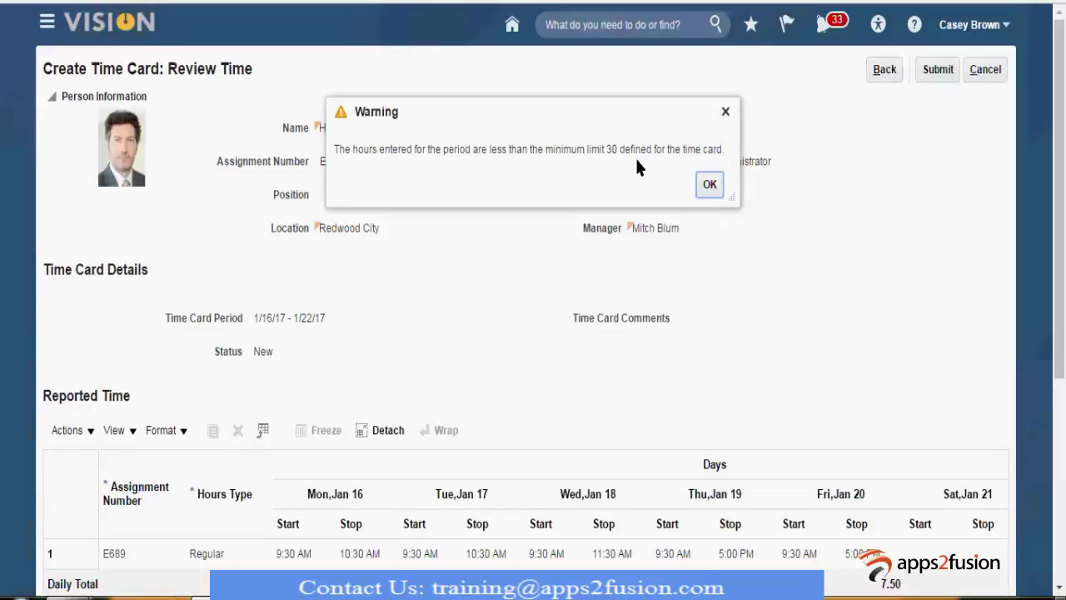
left_click(708, 187)
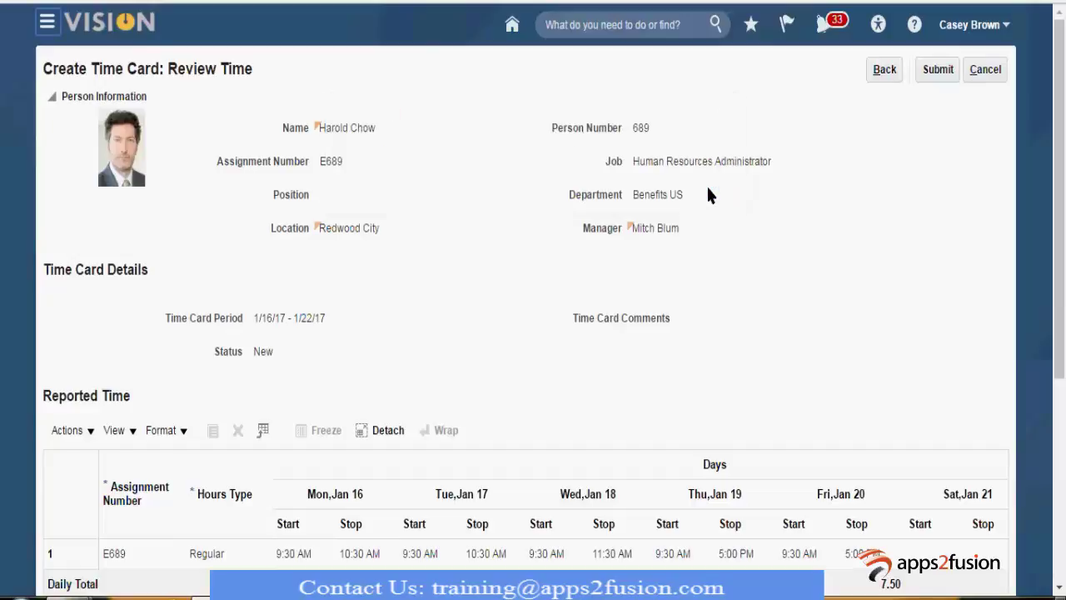
scroll(1064, 540, "down", 1)
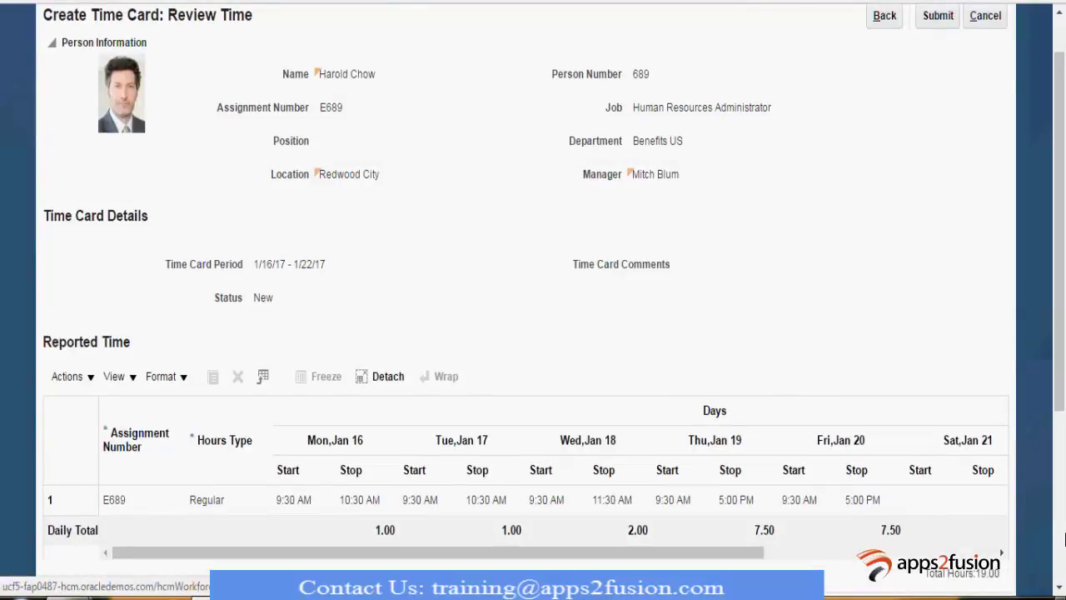
scroll(1064, 539, "down", 5)
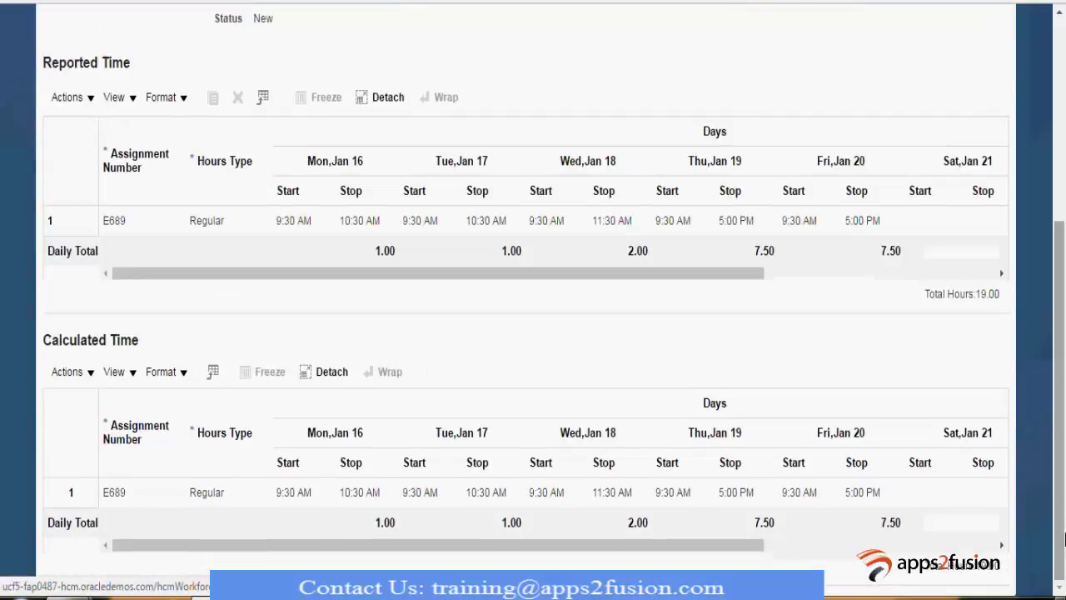
scroll(1064, 539, "up", 6)
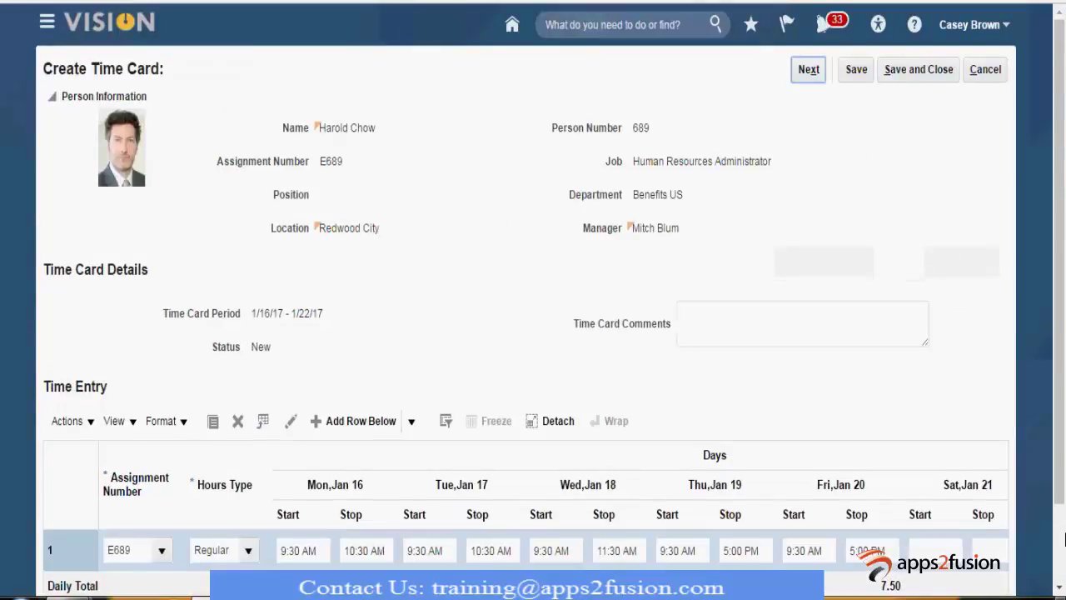
scroll(1064, 540, "down", 2)
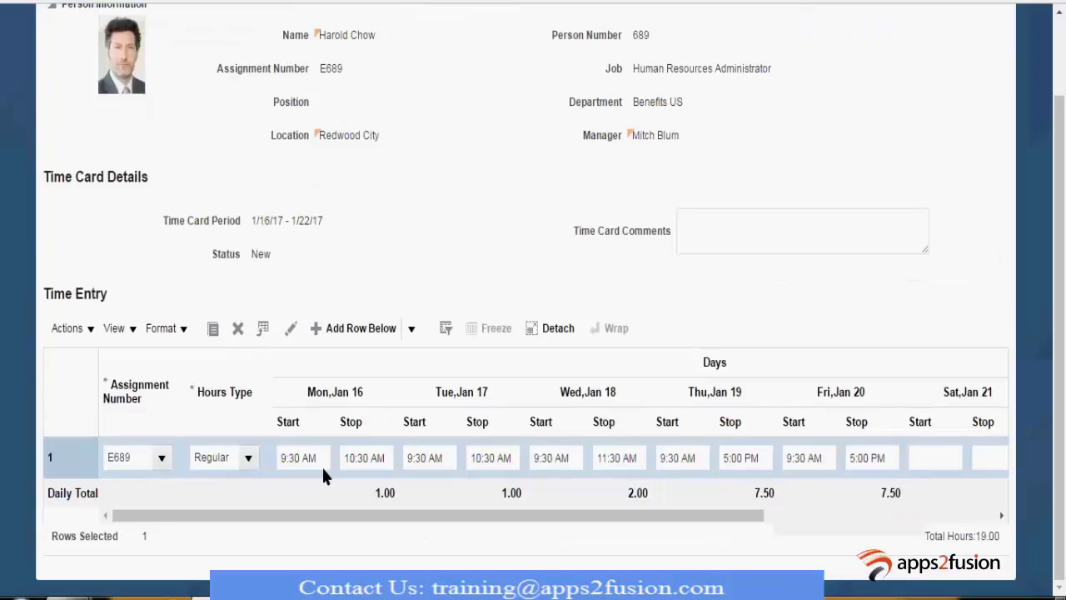
Change Monday's stop time to 6:30 PM
left_click(358, 459)
type("6")
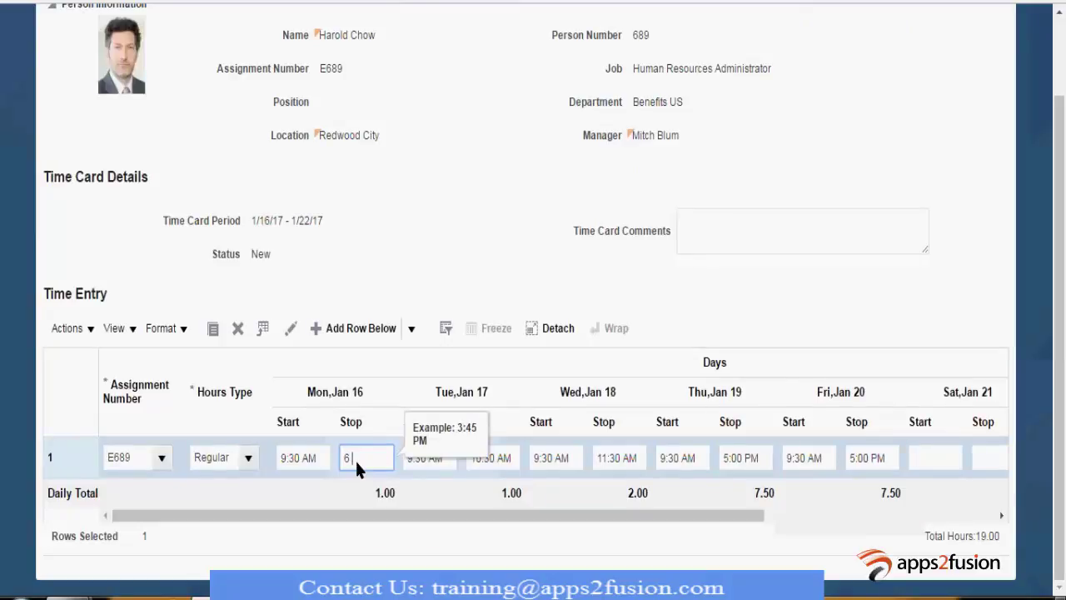
type(" pm")
key("Tab")
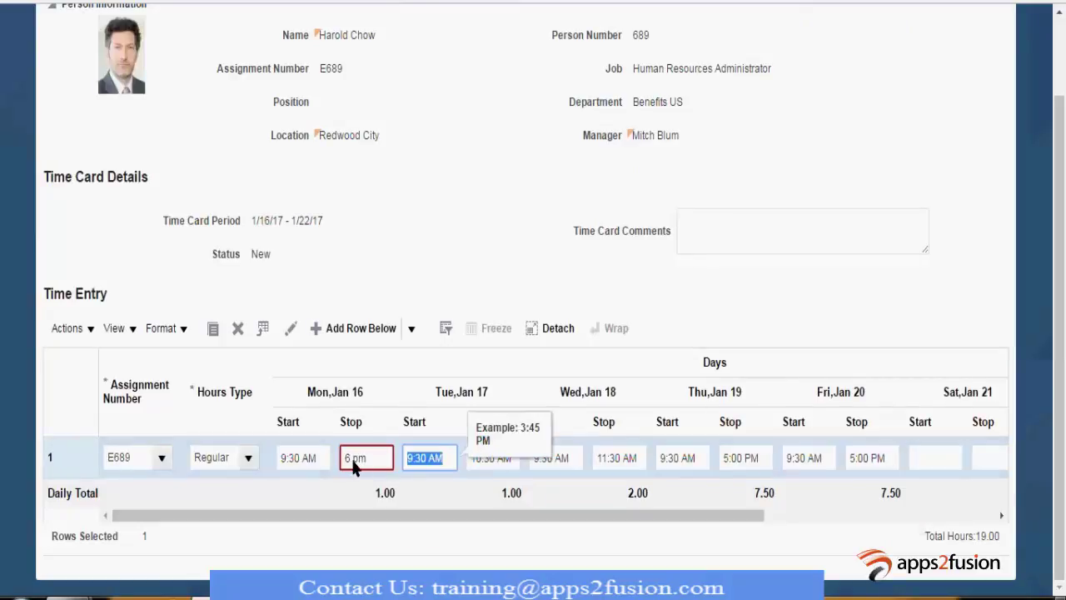
left_click(353, 460)
type("6")
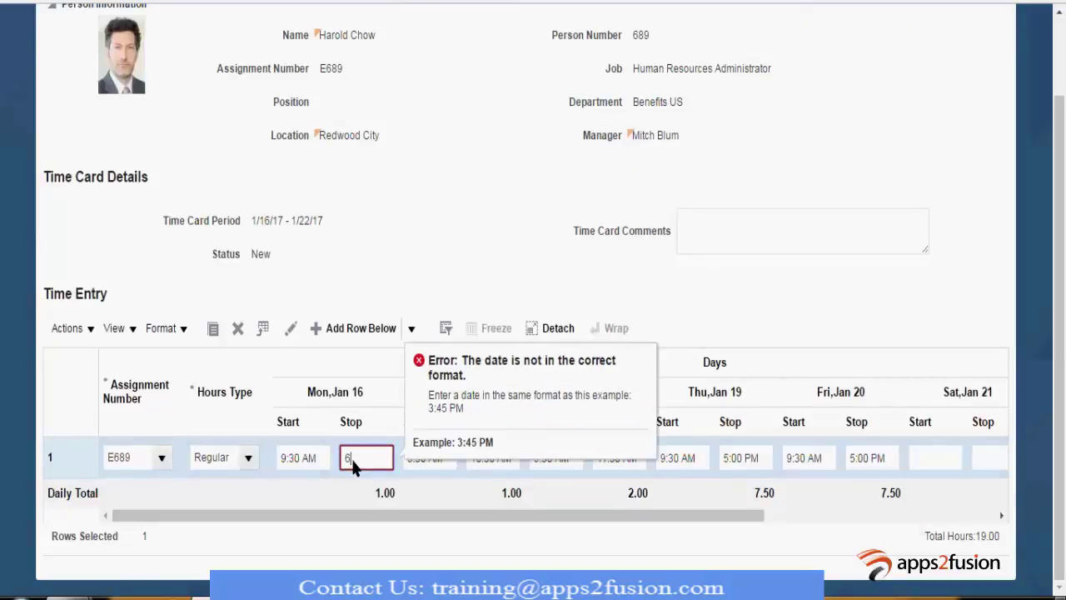
key("Tab")
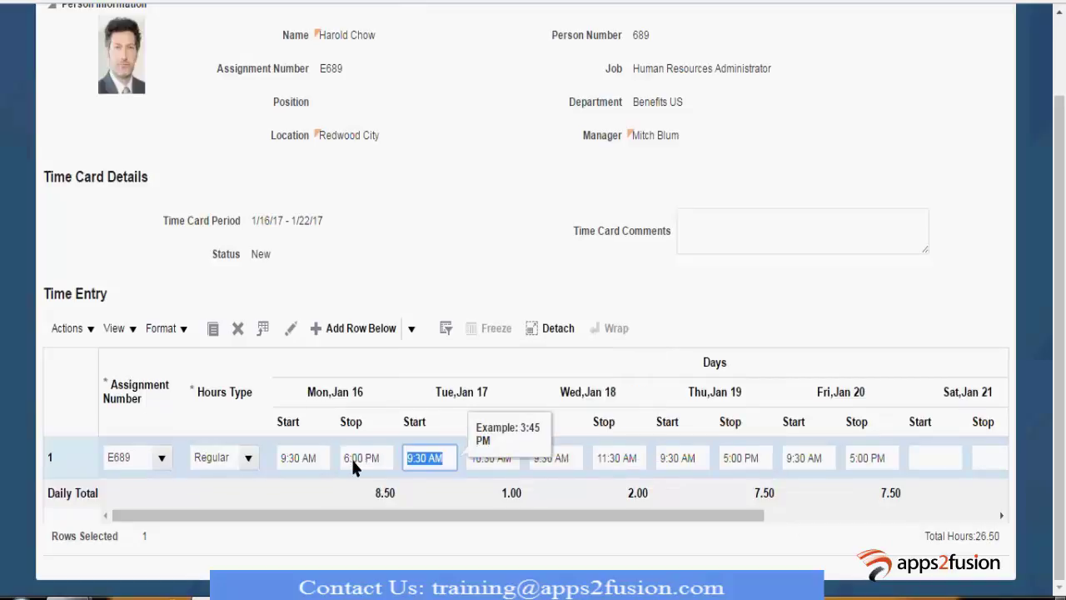
left_click(353, 457)
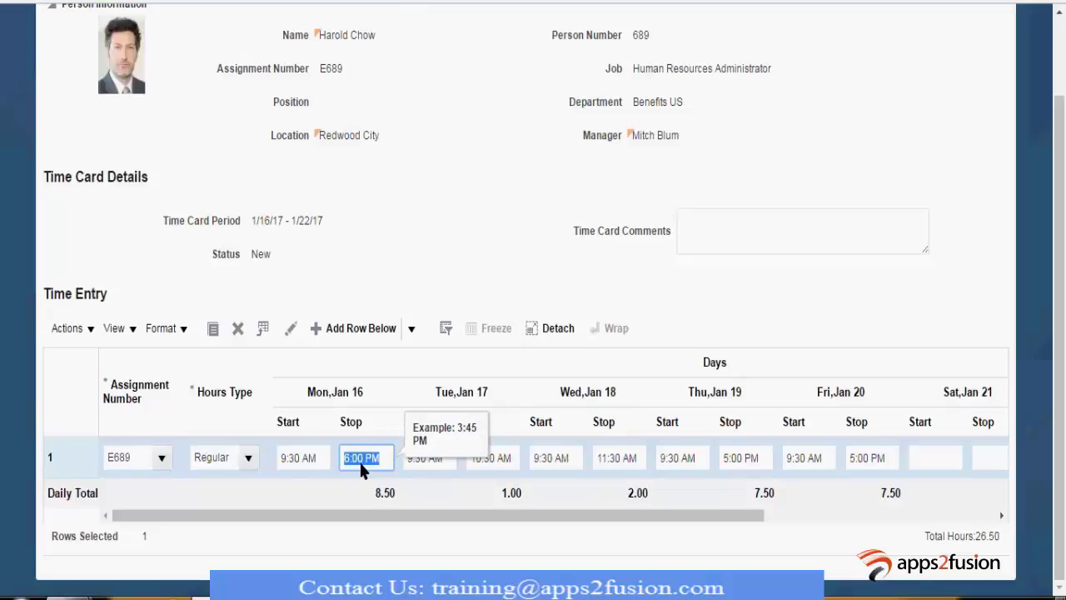
type("3")
key("Tab")
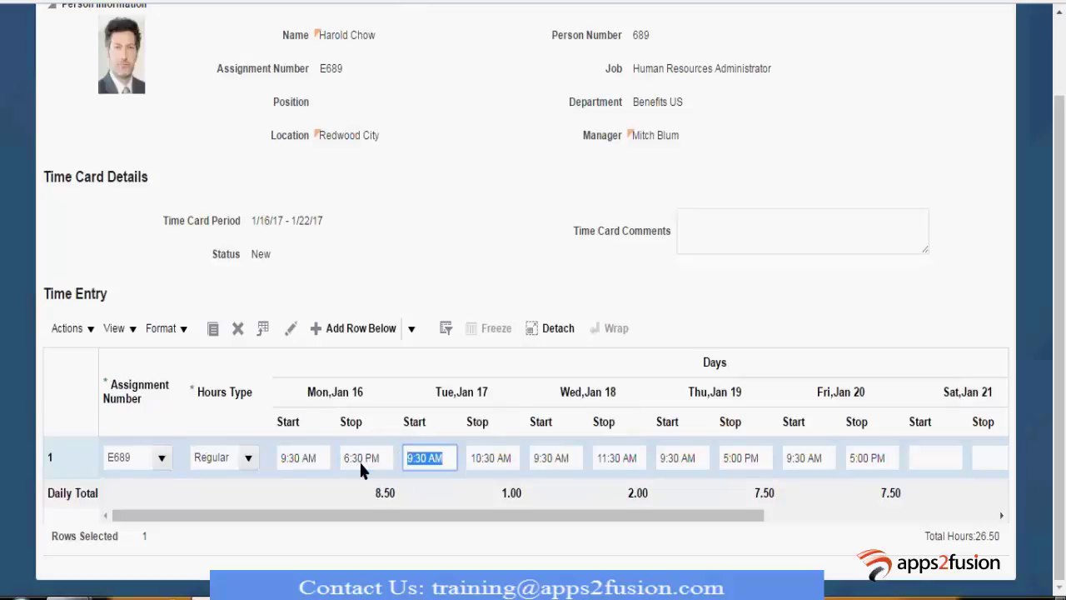
Paste 6:30 PM into the Tuesday, Wednesday and Thursday stop times
left_click(361, 456)
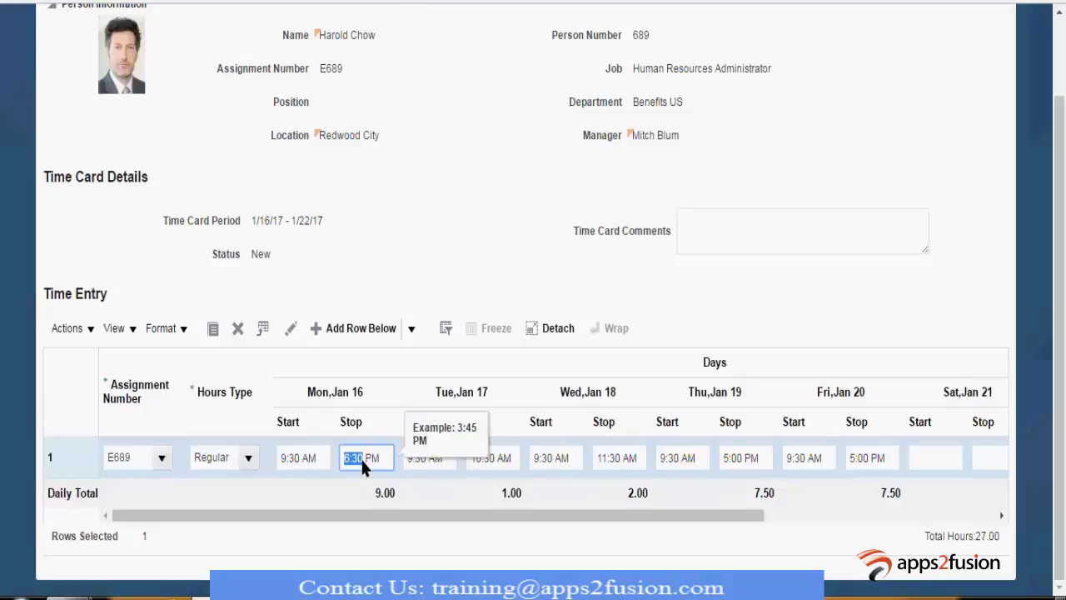
key("Tab")
key("Tab")
type("6:30 PM")
key("Tab")
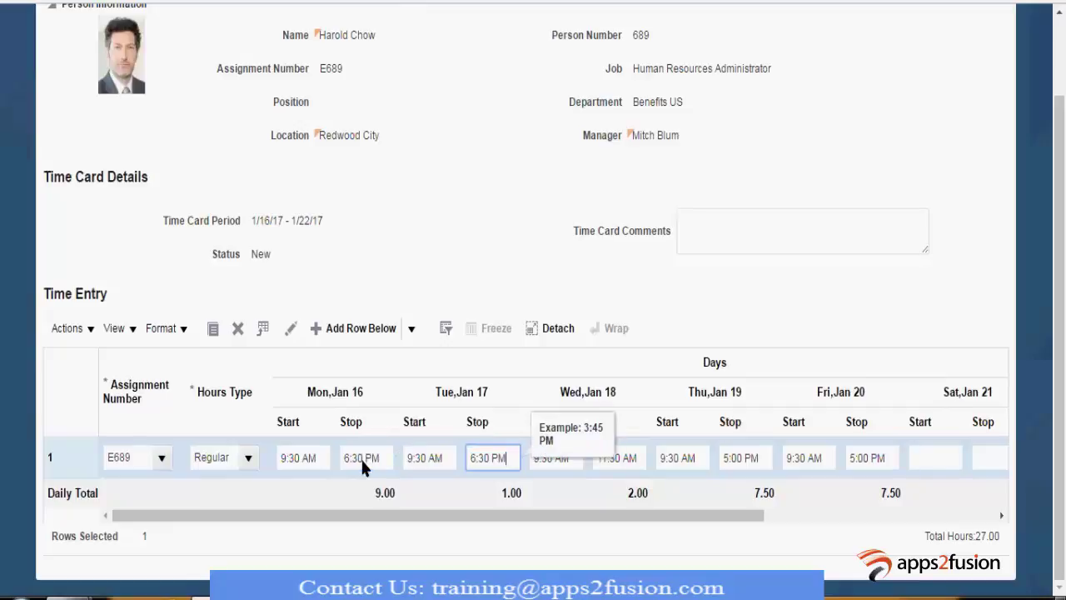
type("6:30 PM")
key("Tab")
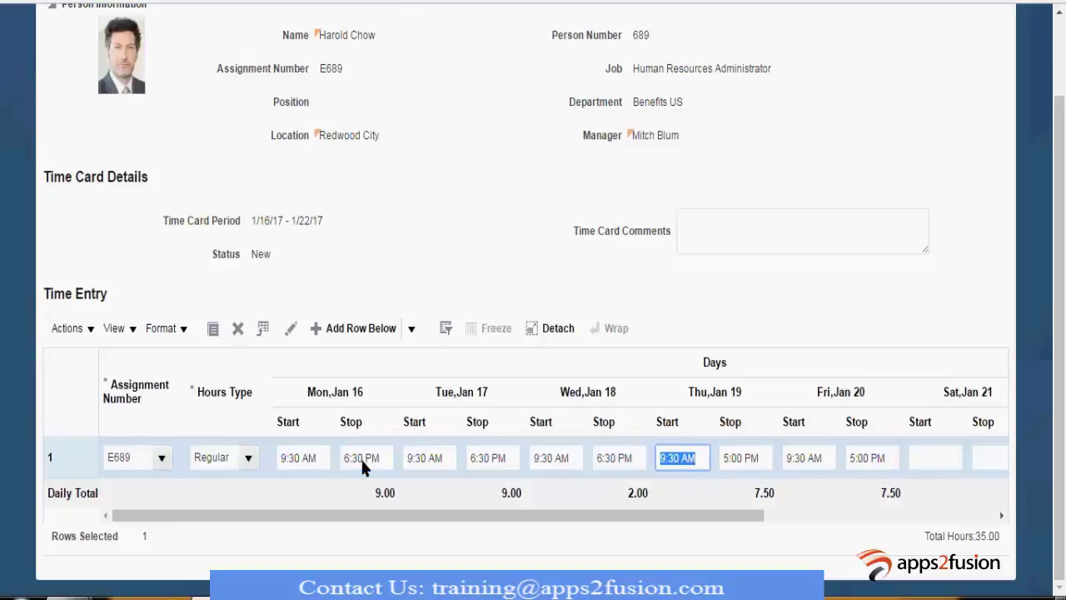
key("Tab")
type("6:30 PM")
key("Tab")
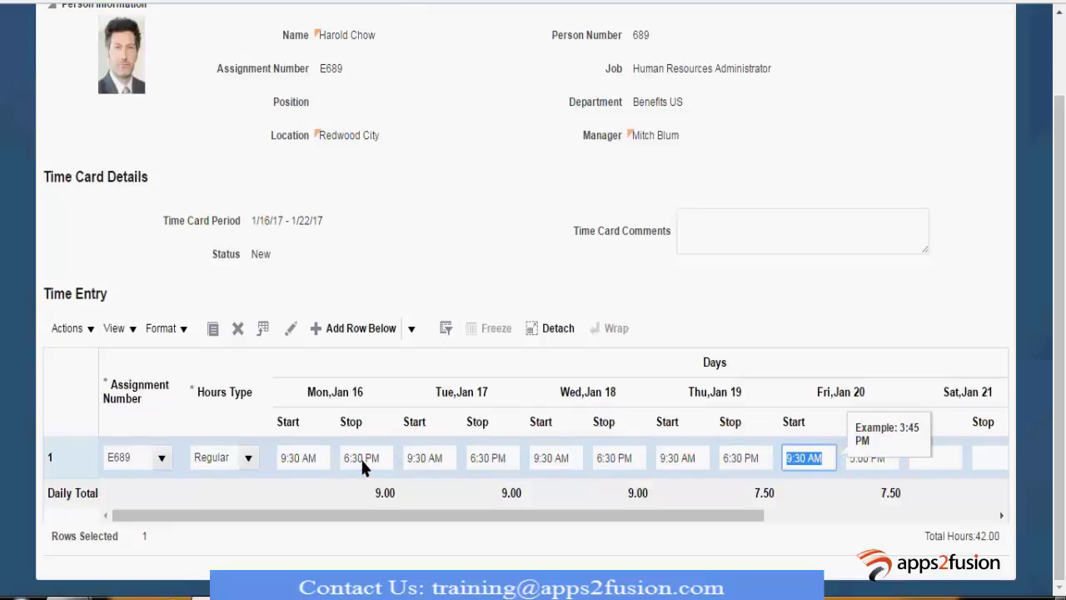
type("6:30 PM")
key("Tab")
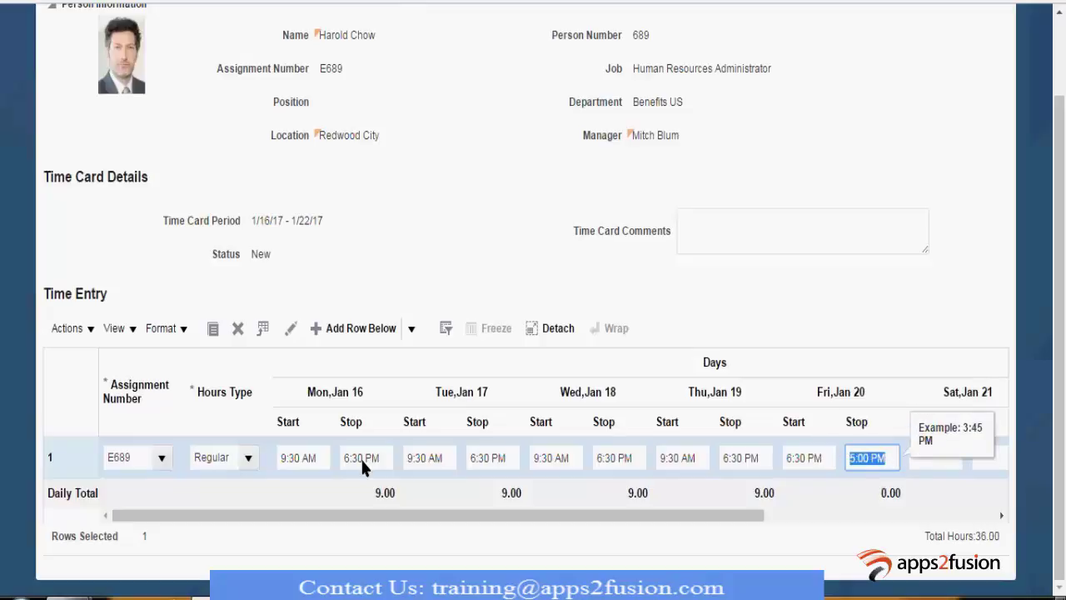
Restore Friday's start to 9:30 AM and set its stop time to 8:00 PM
key("shift+Tab")
key("ctrl+z")
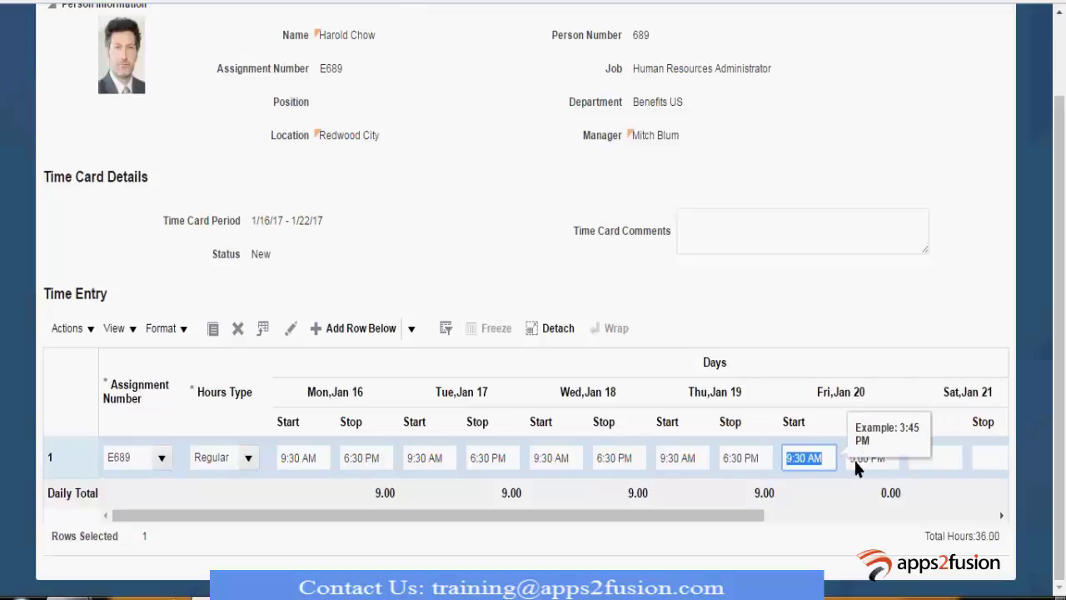
key("Tab")
type("8")
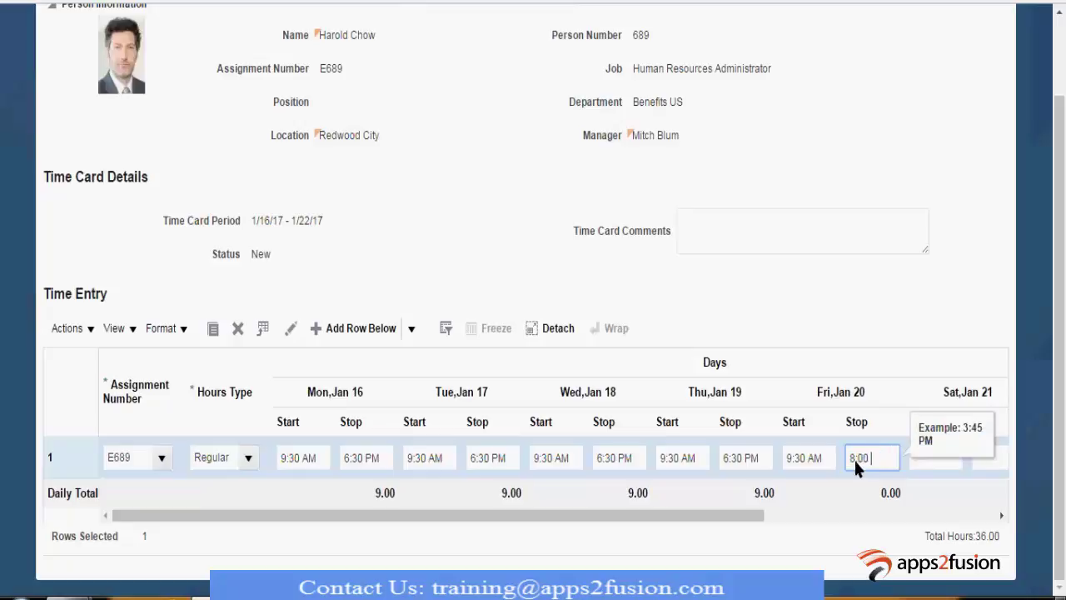
type(":00 p")
key("Tab")
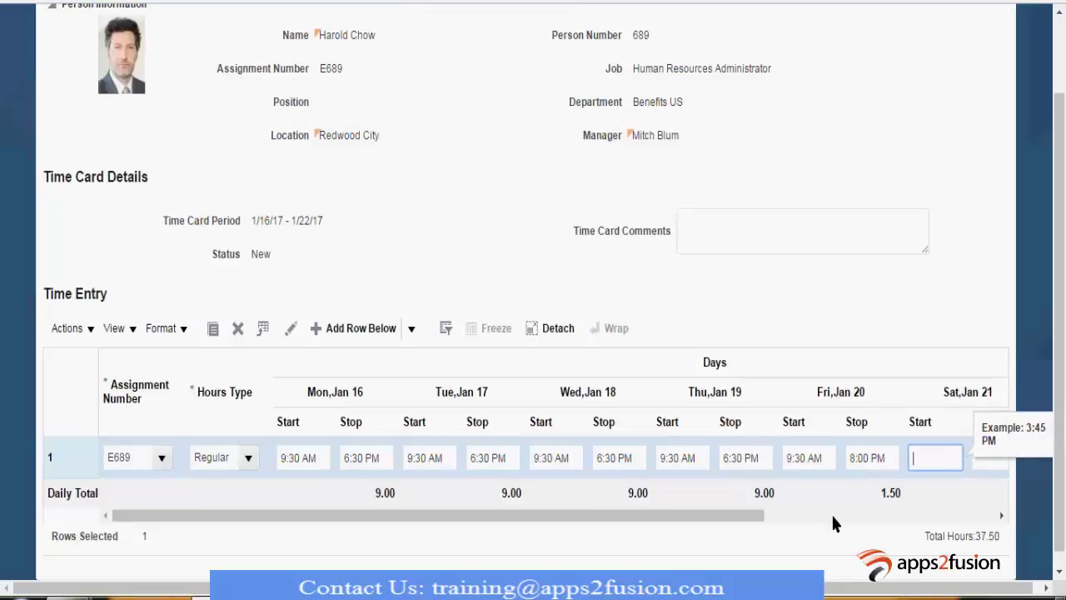
Try 6 and then 8:00 PM as Friday's stop time
left_click(831, 515)
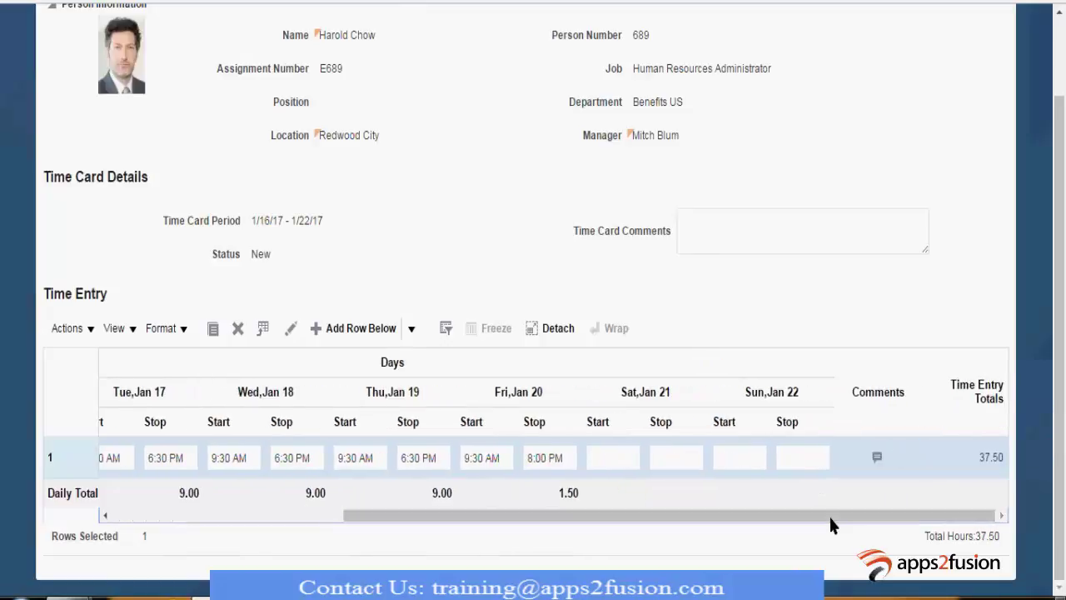
left_click(534, 457)
type("6")
key("Tab")
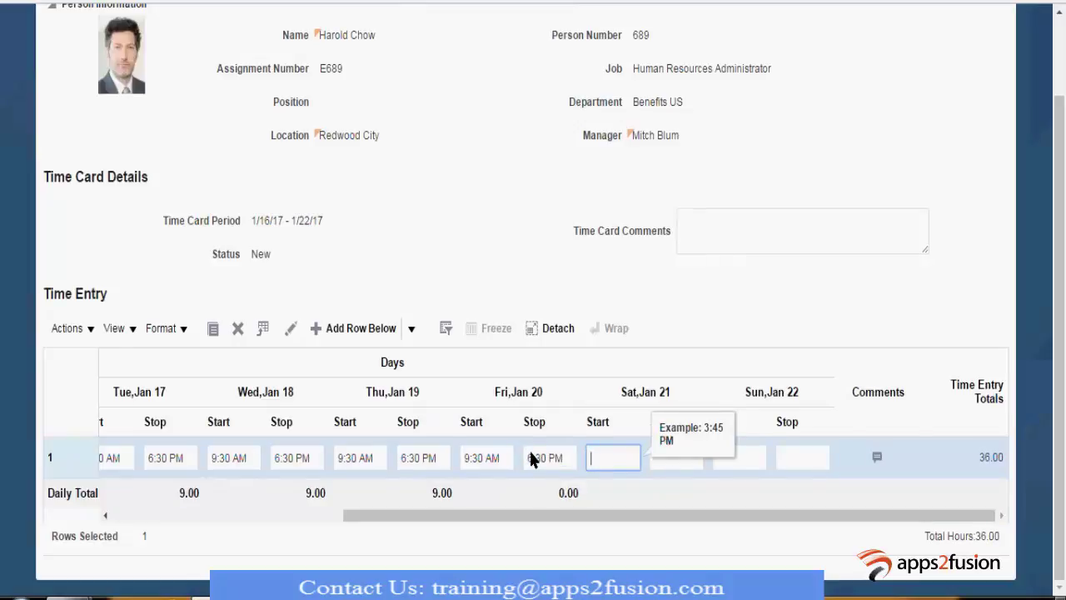
left_click(376, 520)
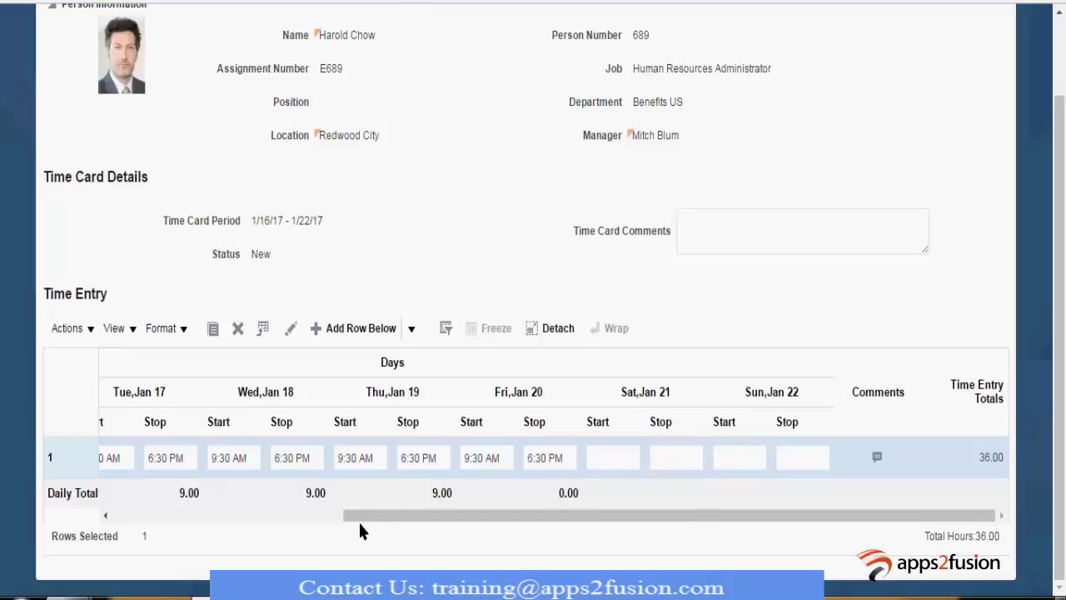
mouse_move(349, 520)
left_mouse_down()
mouse_move(335, 517)
mouse_move(360, 517)
left_mouse_up()
left_click(825, 457)
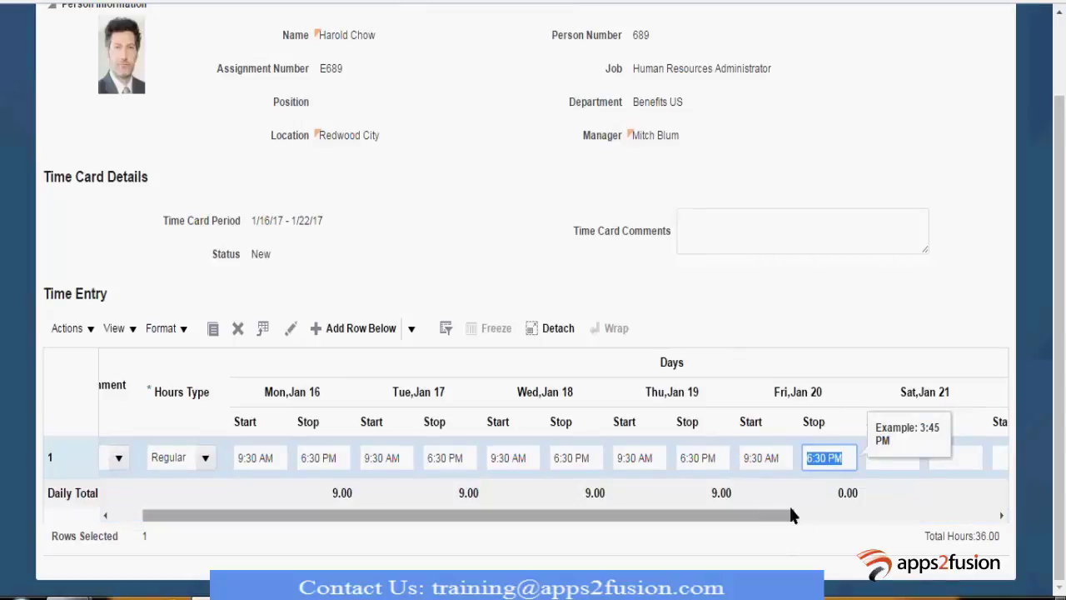
key("BackSpace")
type("8:00 pm")
key("Tab")
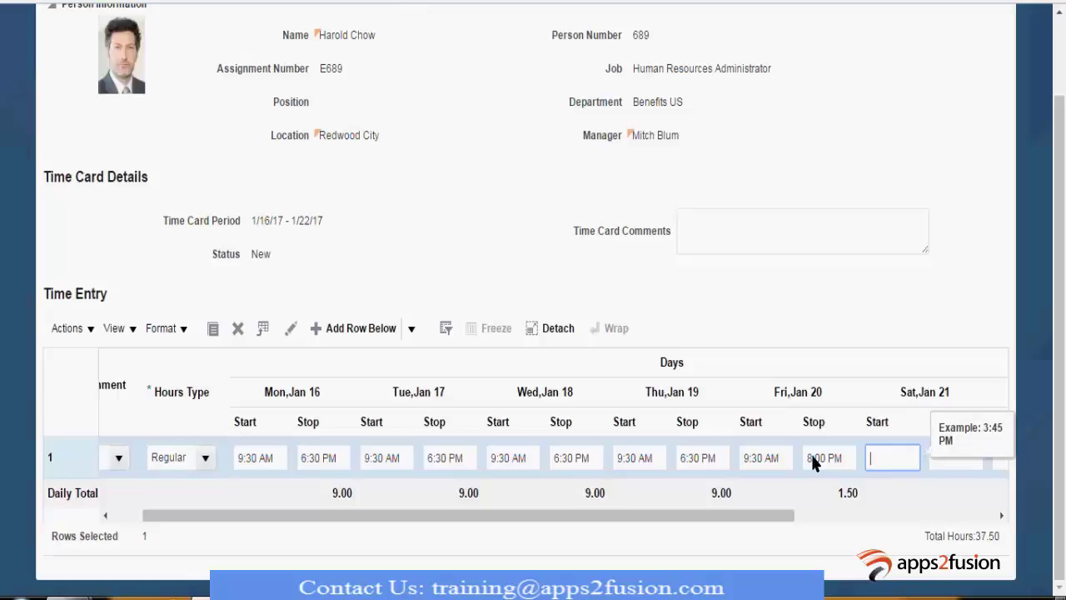
Change Friday's stop time to 7:00 PM, correcting the format error
key("shift+Tab")
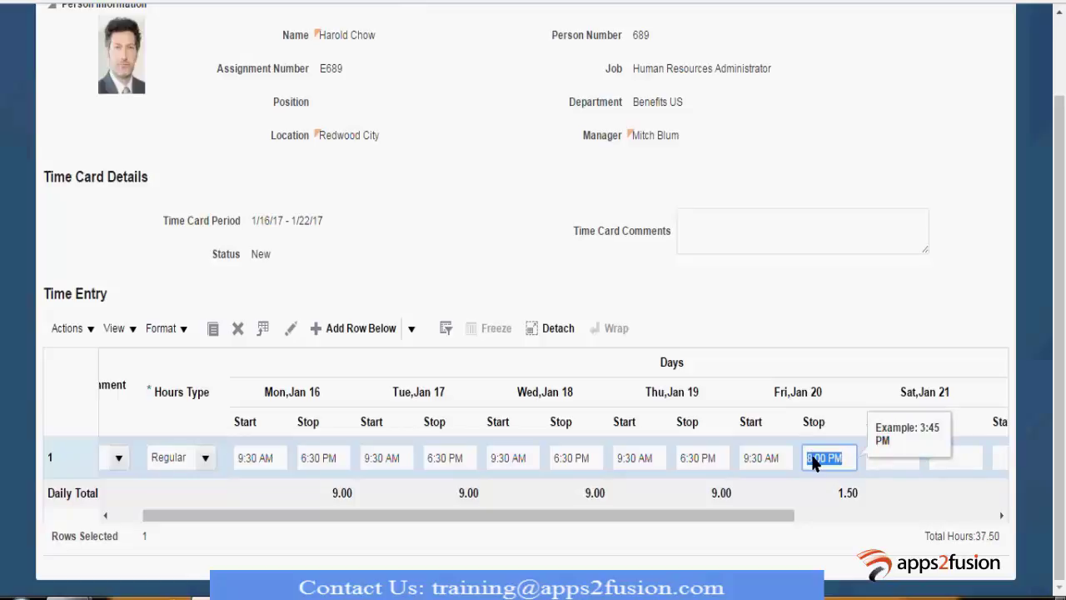
type("7 pm")
key("Tab")
key("shift+Tab")
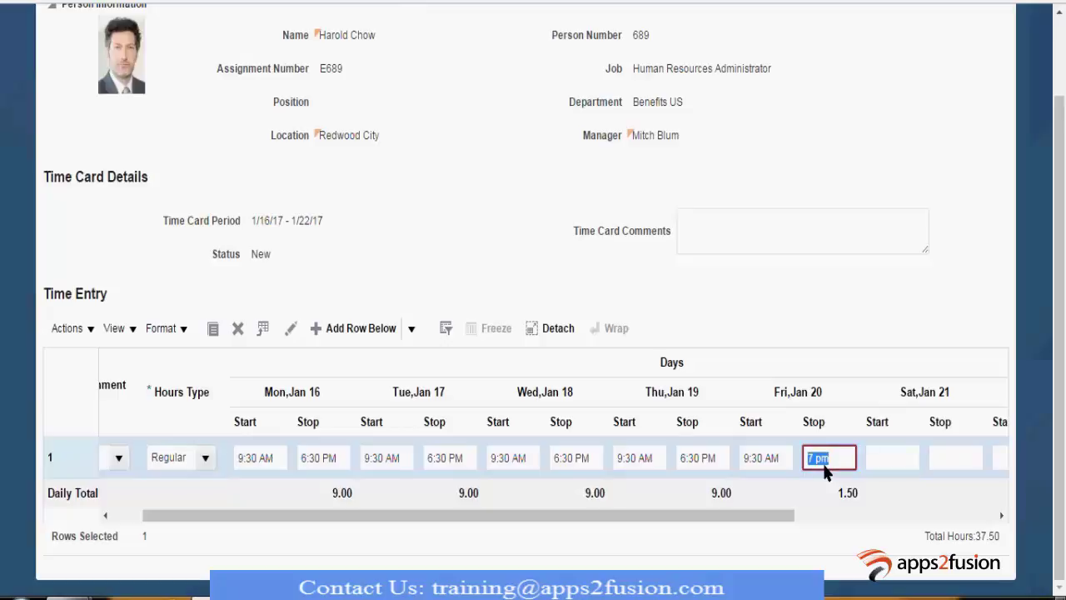
type("7")
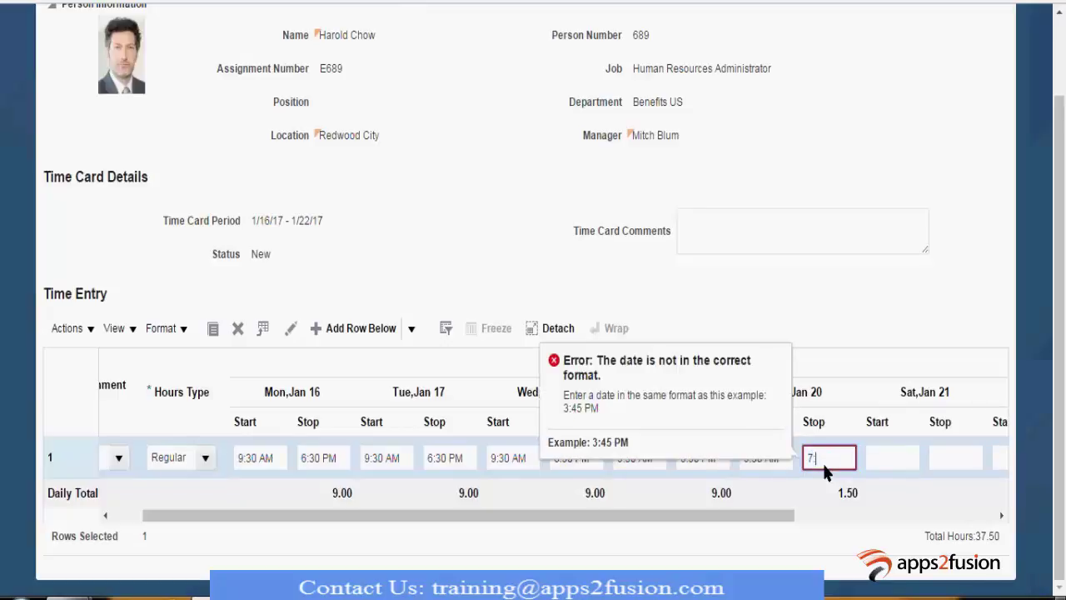
type(":00 pm")
key("Tab")
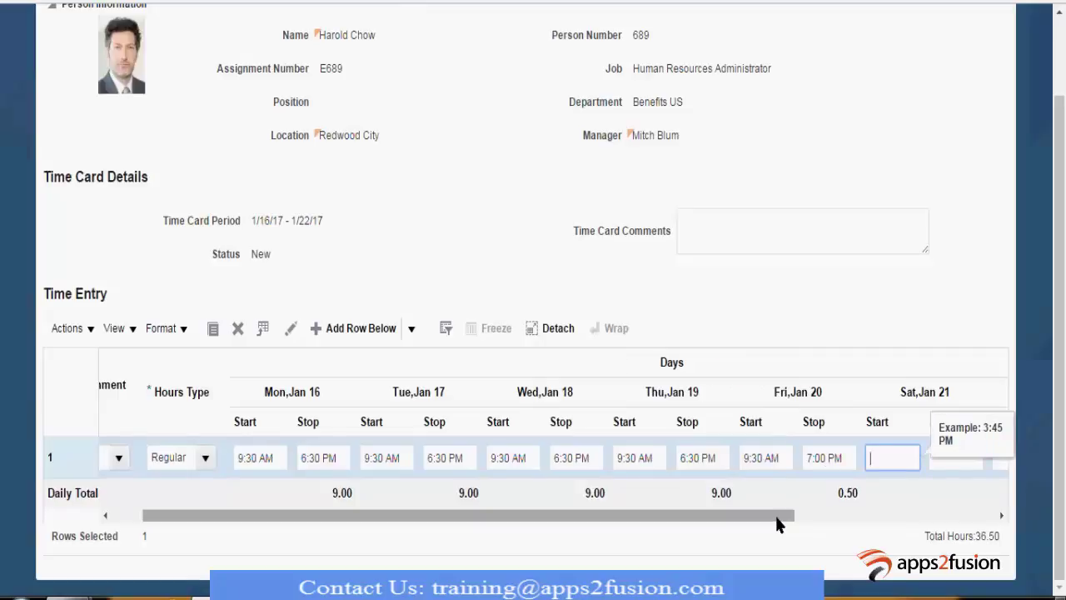
Delete both Friday start and stop times, leaving 36.00 total hours
left_click_drag(777, 514, 788, 517)
scroll(789, 523, "right", 3)
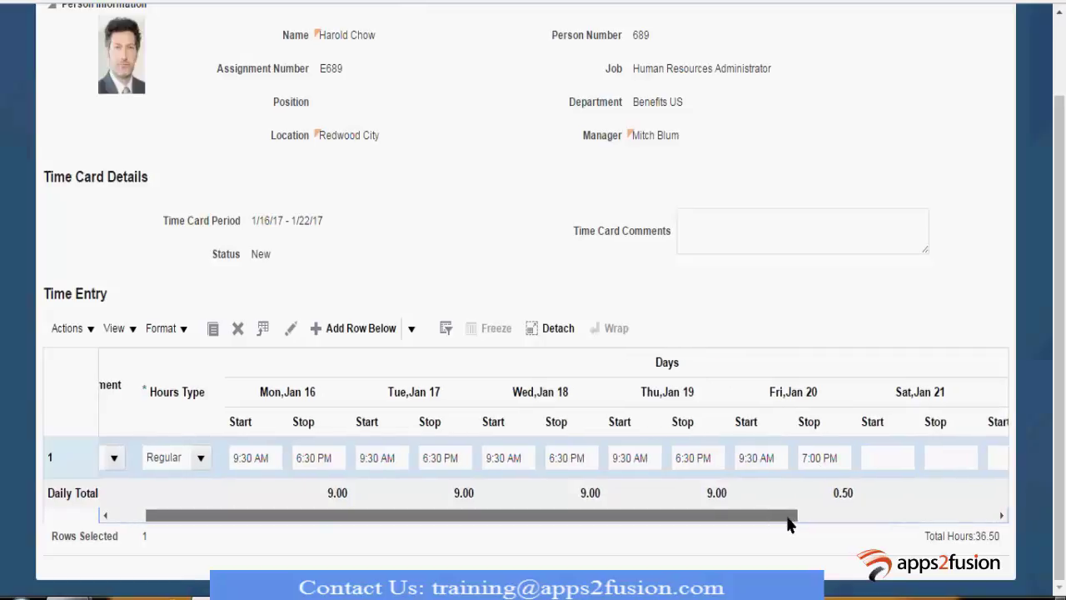
scroll(789, 523, "right", 3)
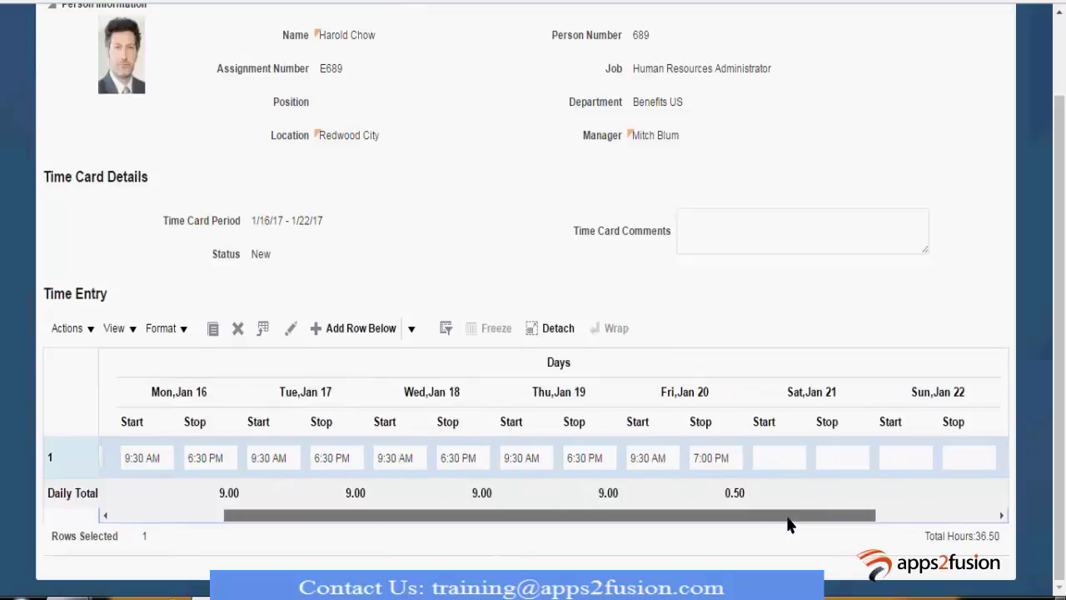
key("shift+Tab")
key("BackSpace")
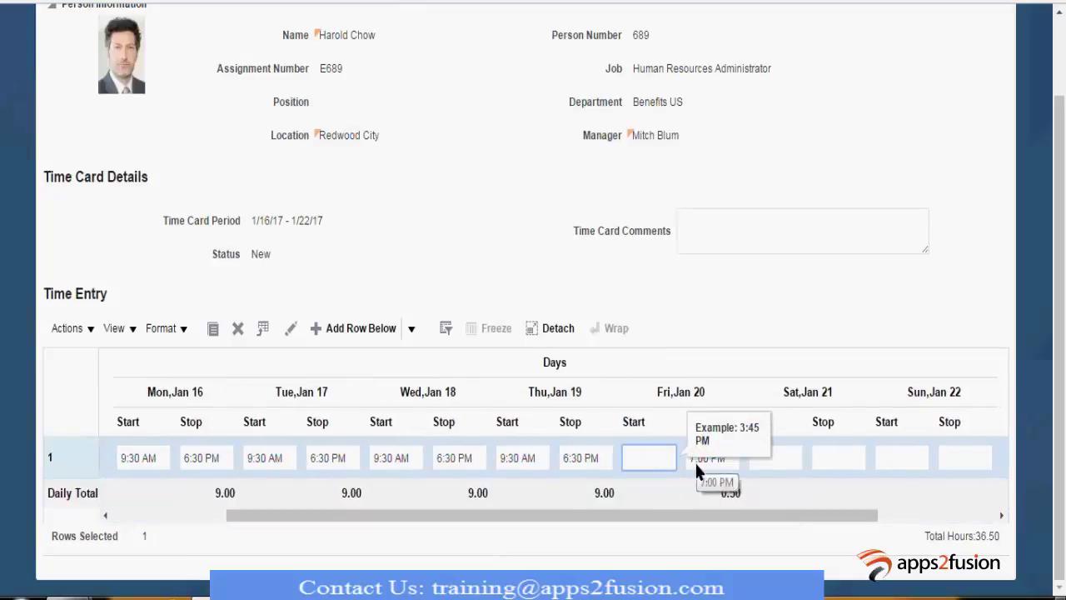
left_click(694, 461)
key("ctrl+a")
key("BackSpace")
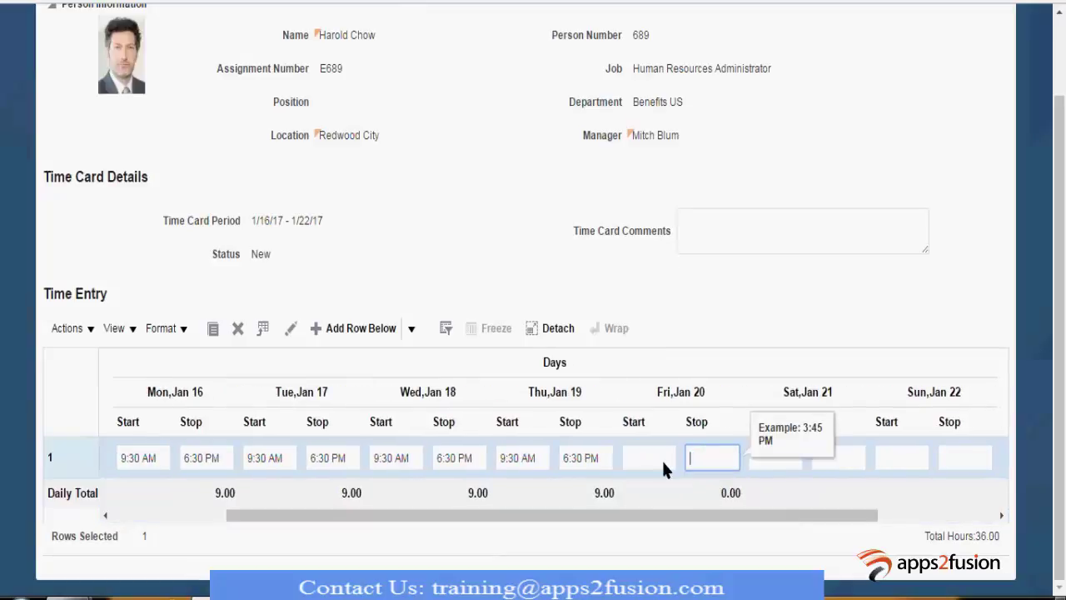
Enter 9:30 AM start and 5:00 PM stop for Friday
left_click(664, 465)
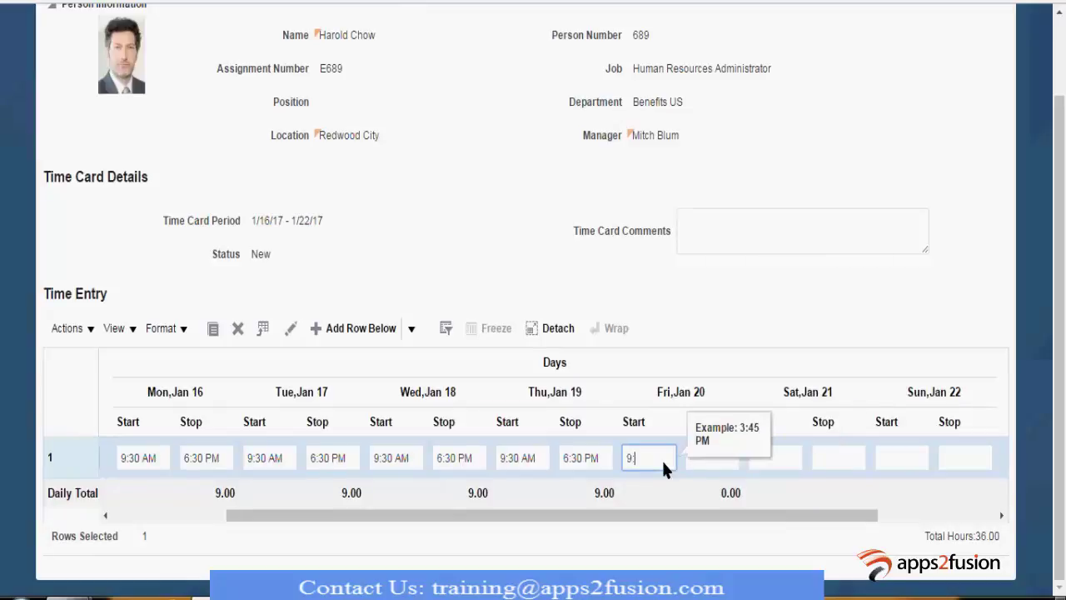
type("9:30 AM")
key("Tab")
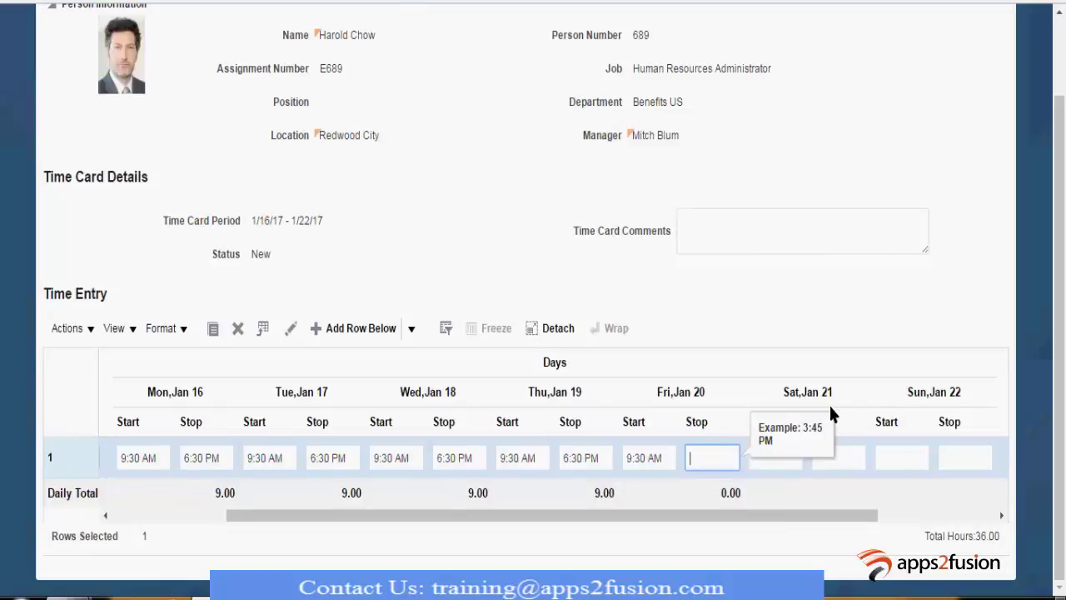
type("5:00 PM")
key("Tab")
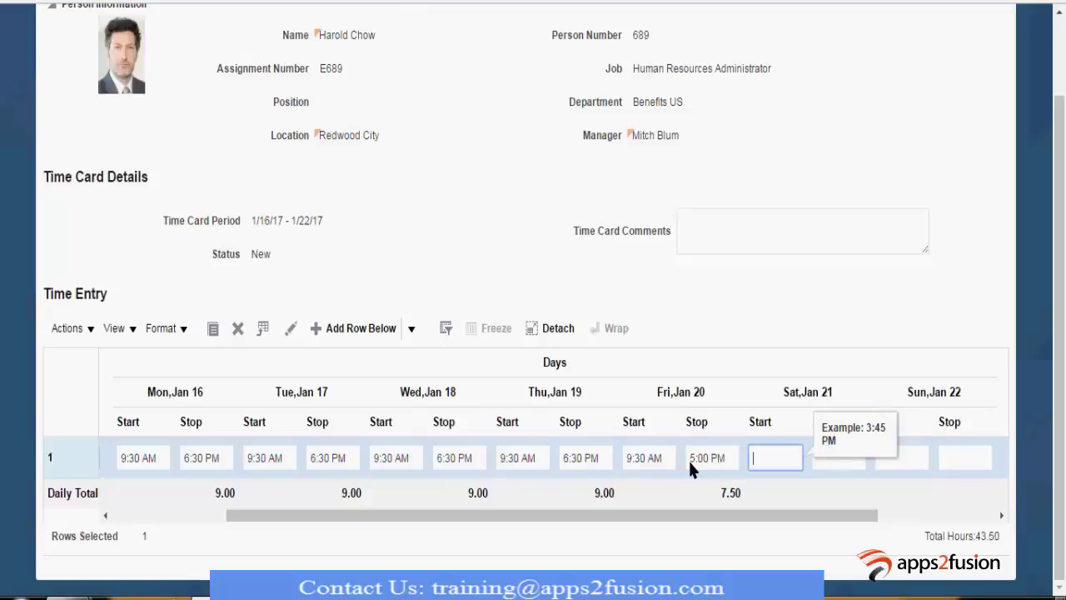
Copy Friday's 9:30 AM and 5:00 PM times into Saturday, reaching 51.00 hours
key("shift+Tab")
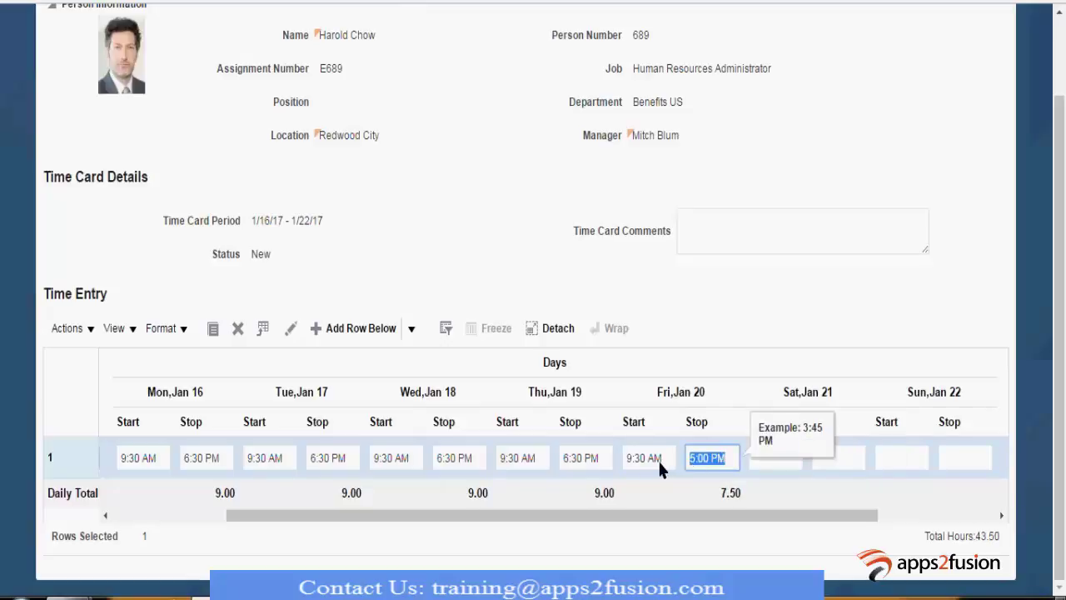
key("shift+Tab")
key("ctrl+c")
key("Tab")
key("Tab")
key("ctrl+v")
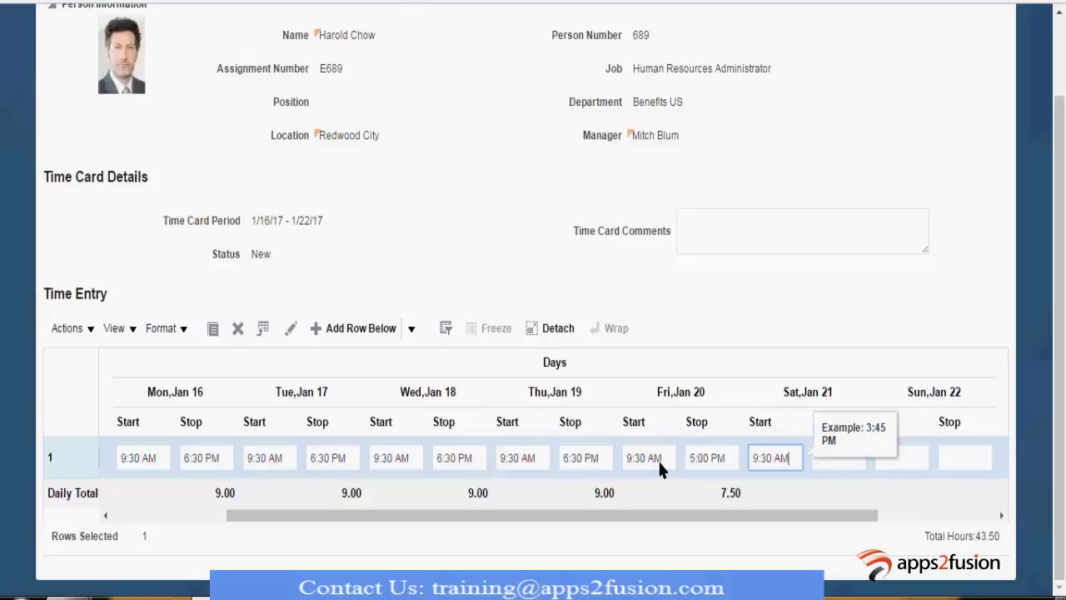
key("shift+Tab")
key("ctrl+c")
key("Tab")
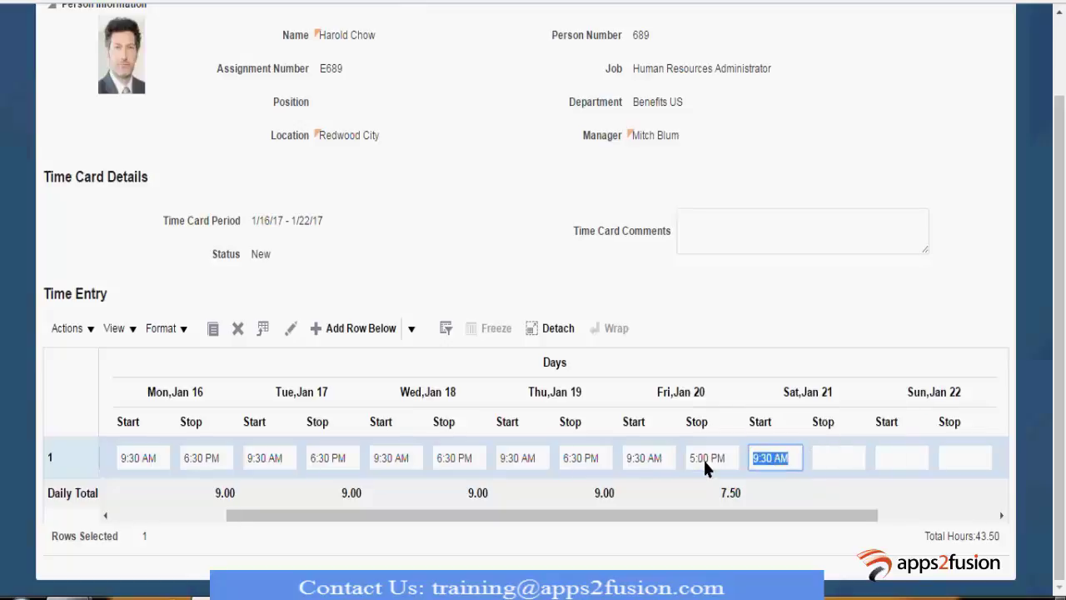
key("Tab")
key("ctrl+v")
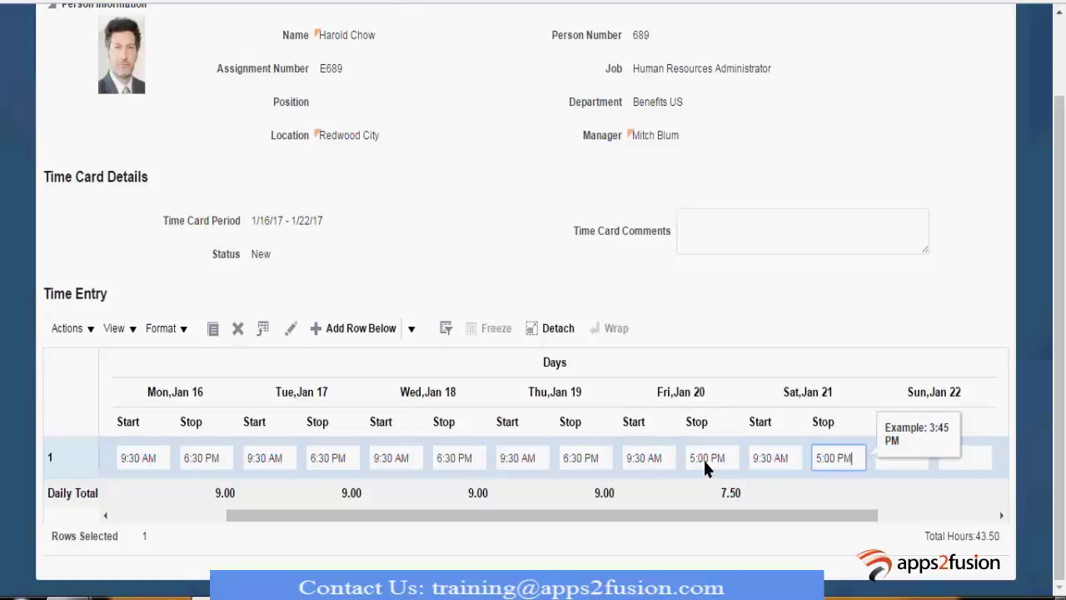
left_click(893, 515)
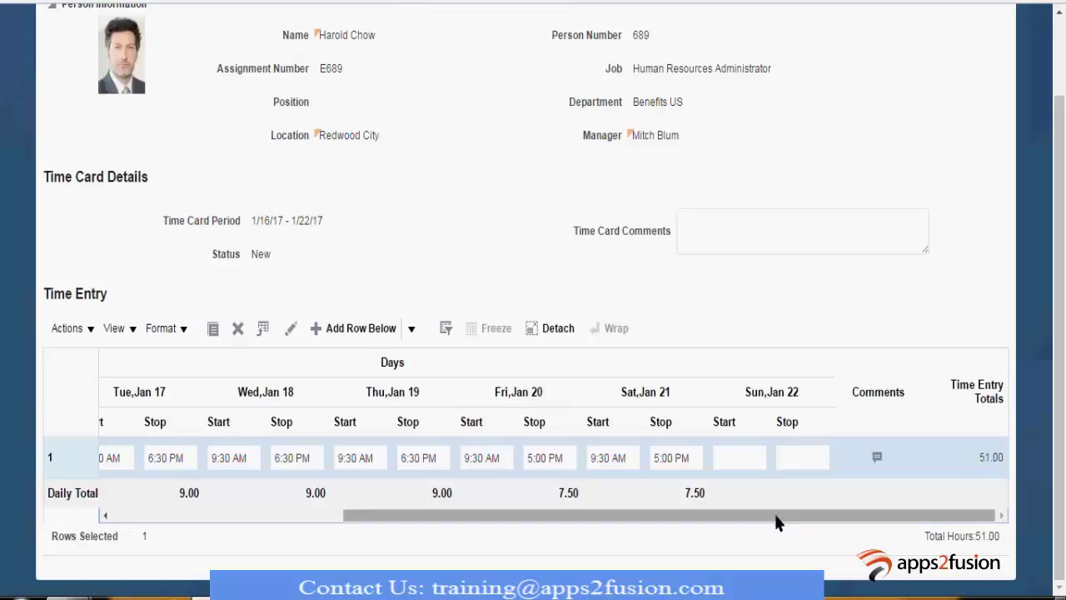
left_click(309, 514)
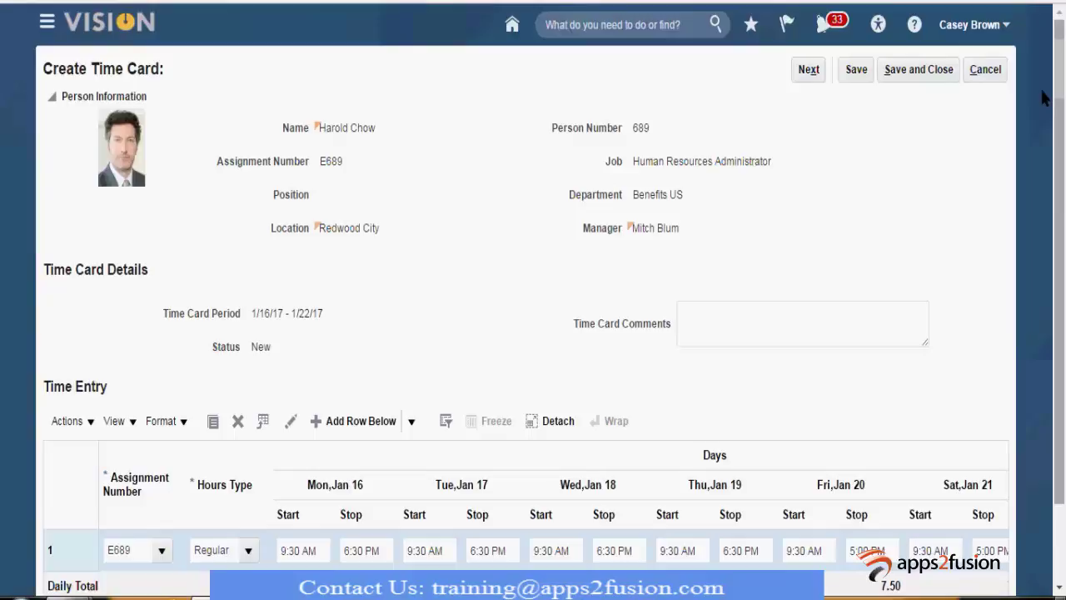
Go to Review Time and acknowledge the warning about exceeding 45 hours
left_click(809, 69)
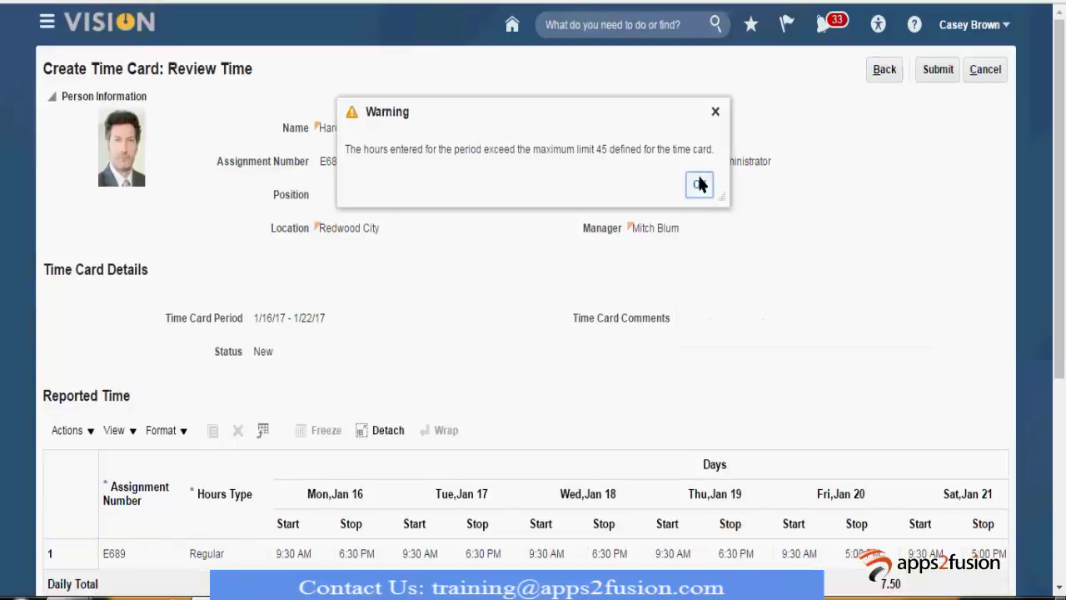
left_click(697, 175)
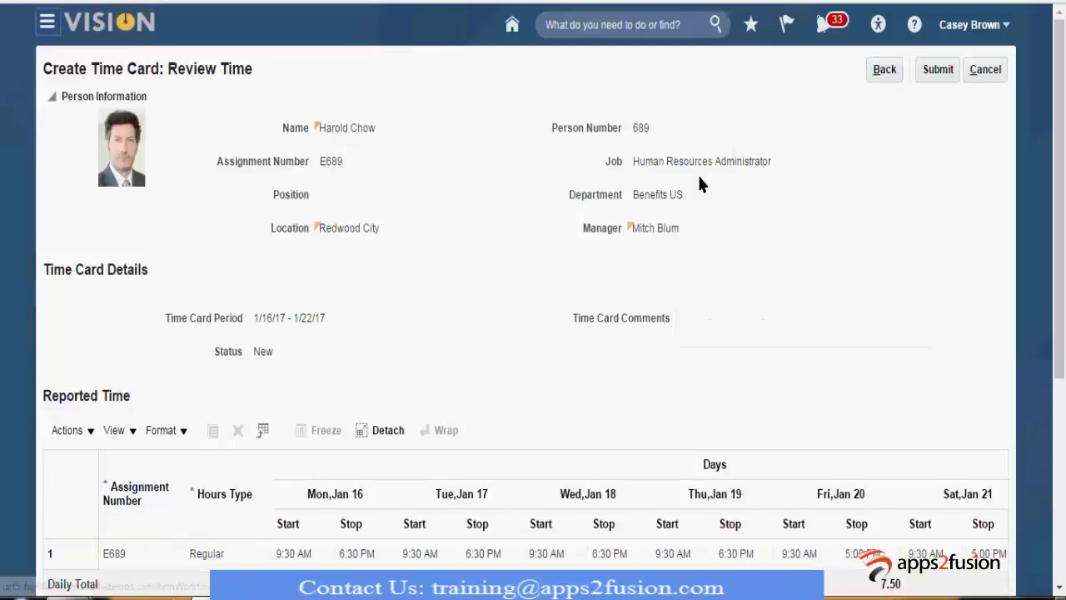
Submit the reviewed time card and land on the Manage Time Cards page
left_click(926, 76)
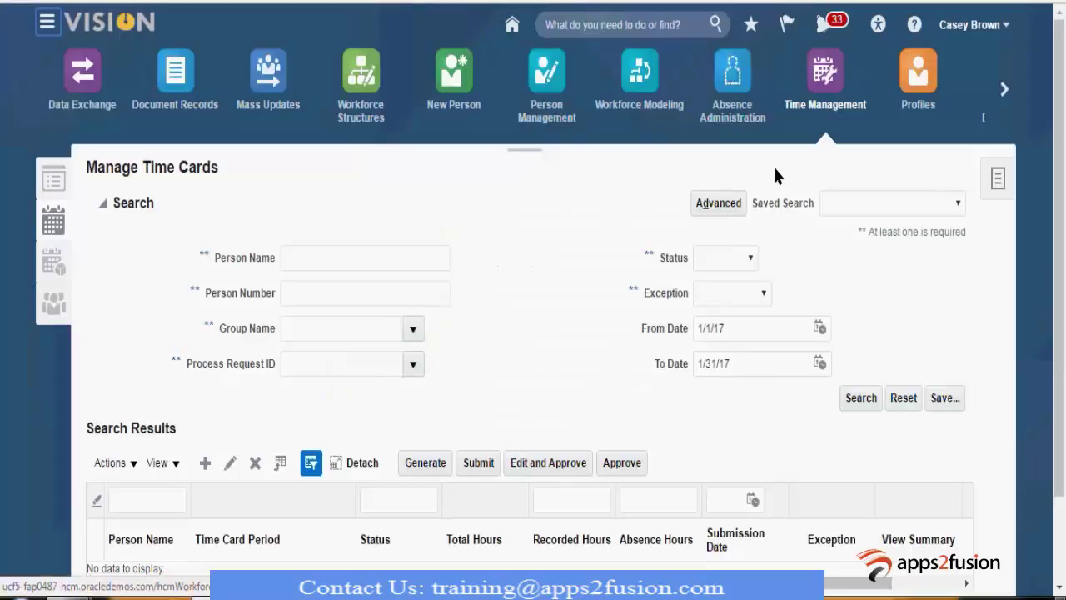
left_click_drag(1059, 150, 1059, 236)
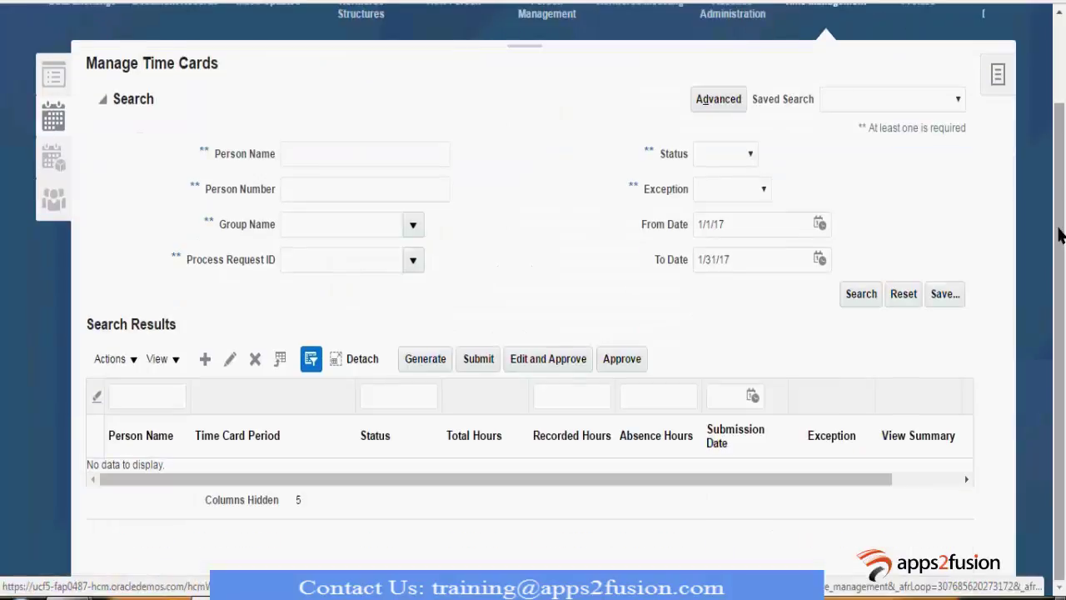
scroll(1064, 58, "up", 1)
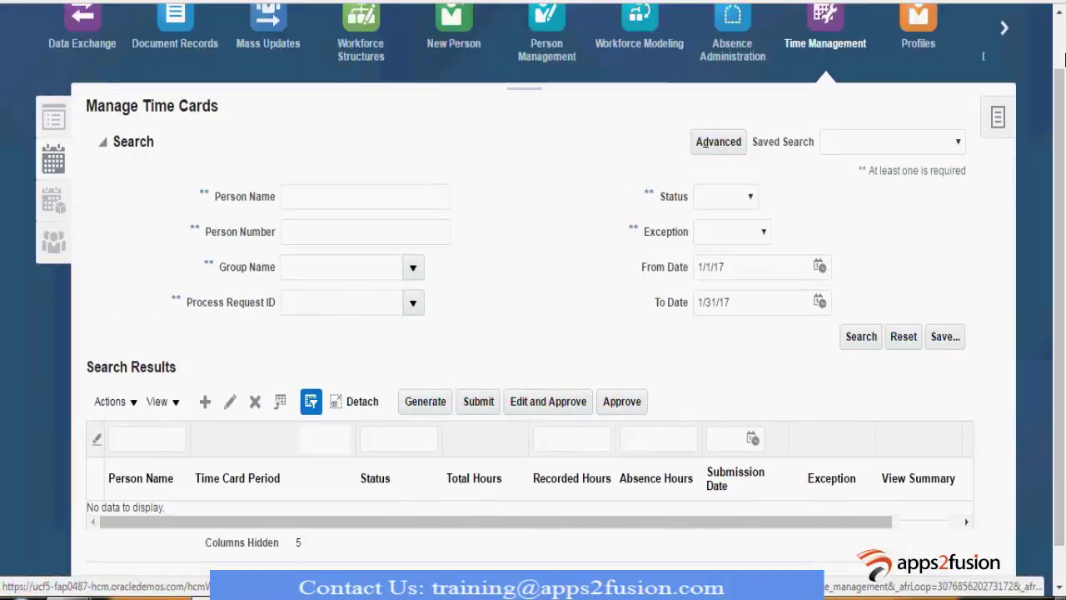
scroll(1063, 58, "up", 1)
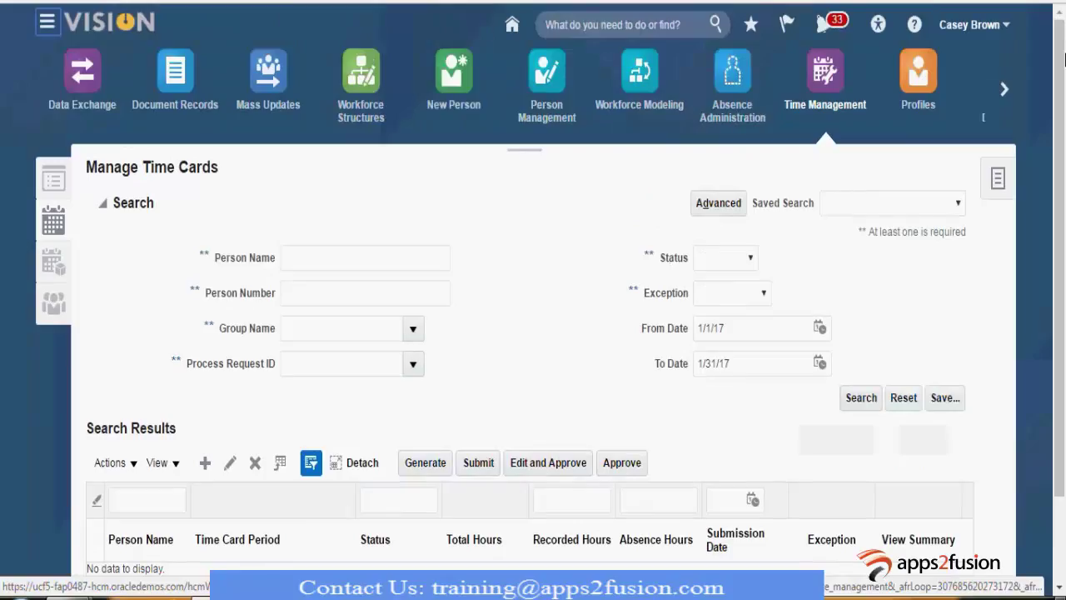